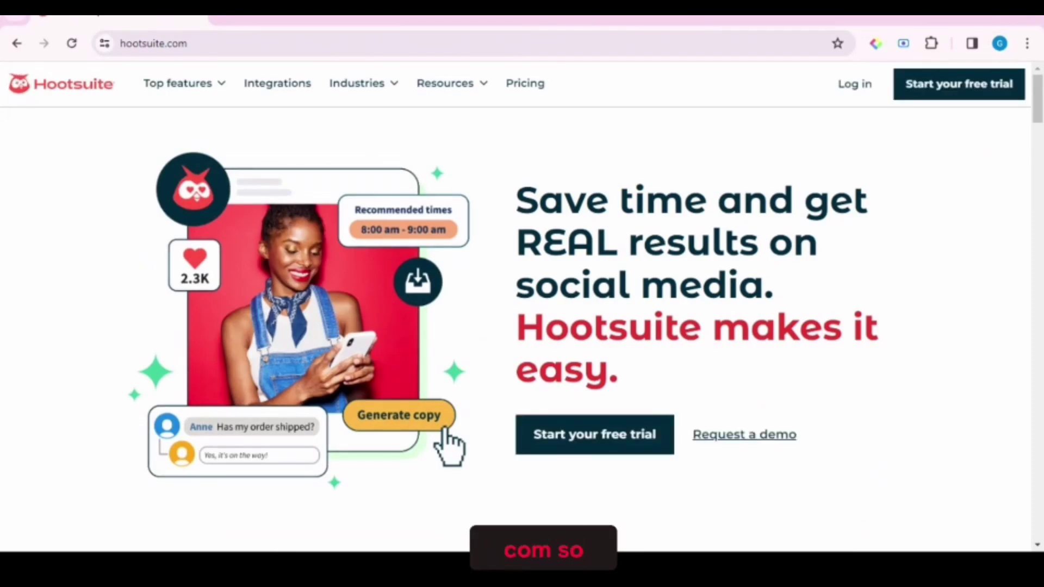
Scroll down through the Hootsuite homepage and back up to the top hero section
scroll(1037, 80, "down", 15)
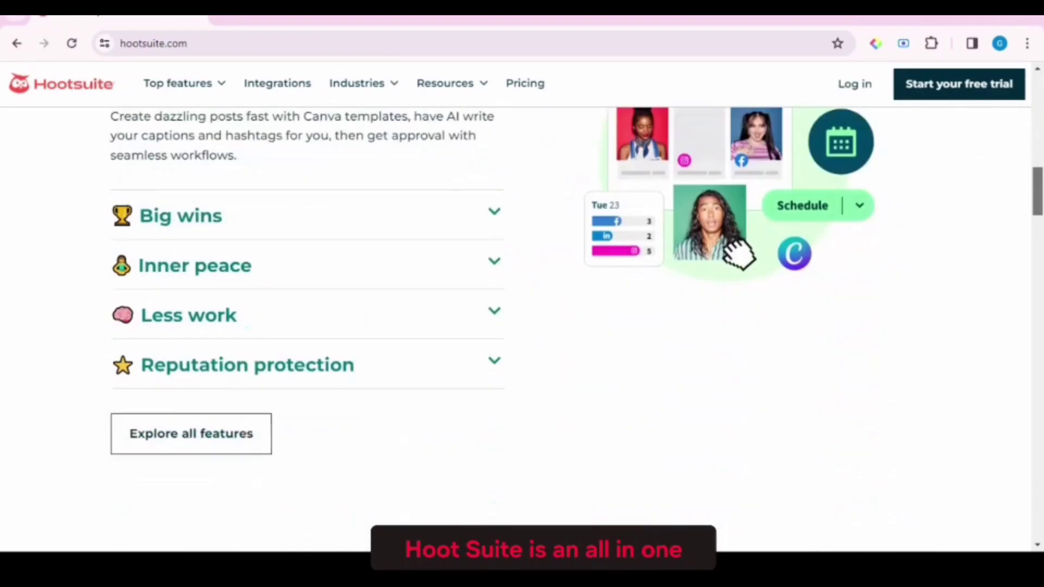
scroll(521, 326, "down", 20)
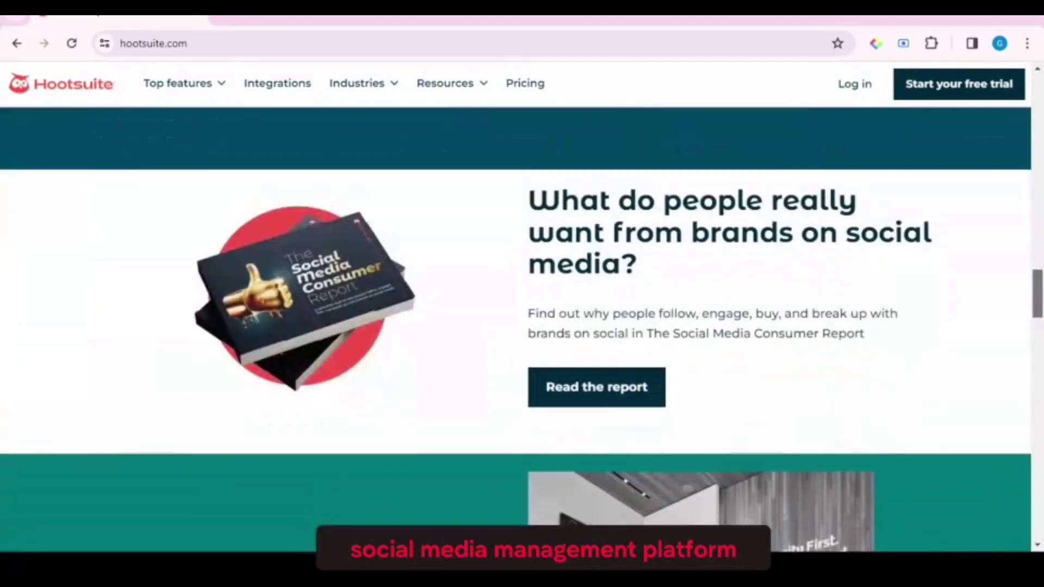
scroll(522, 327, "down", 15)
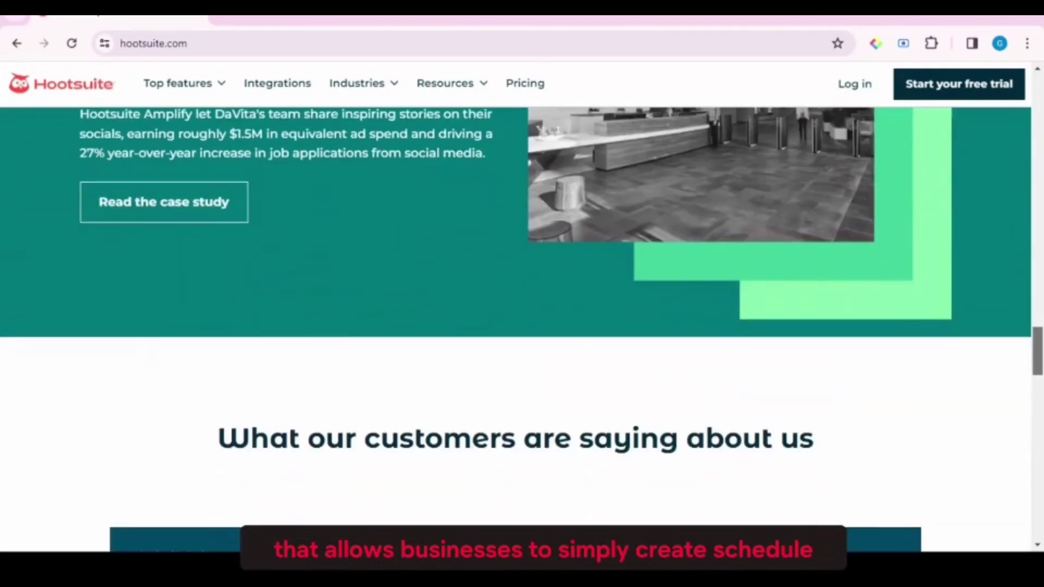
scroll(522, 326, "down", 10)
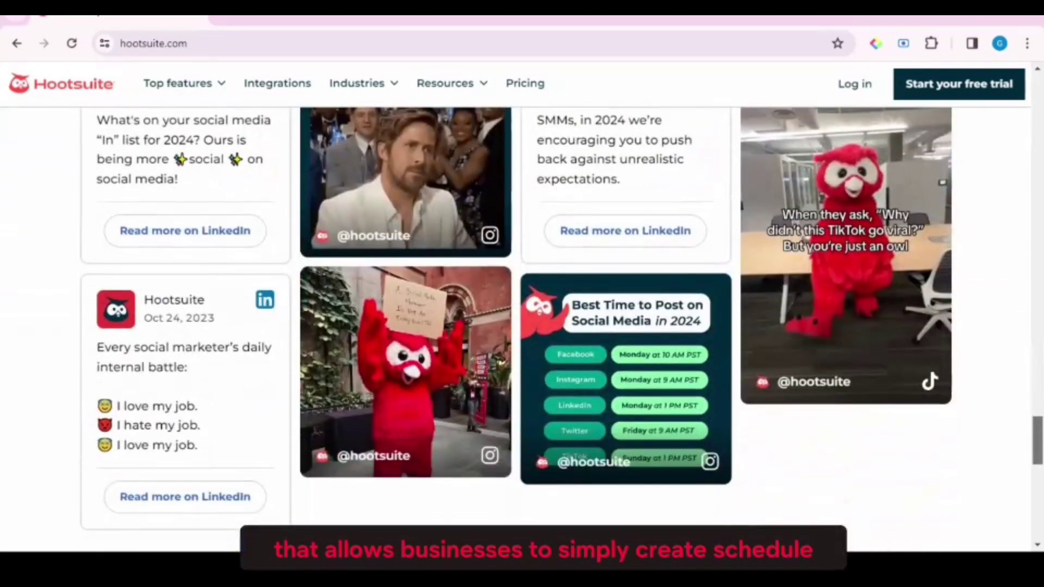
scroll(521, 326, "down", 8)
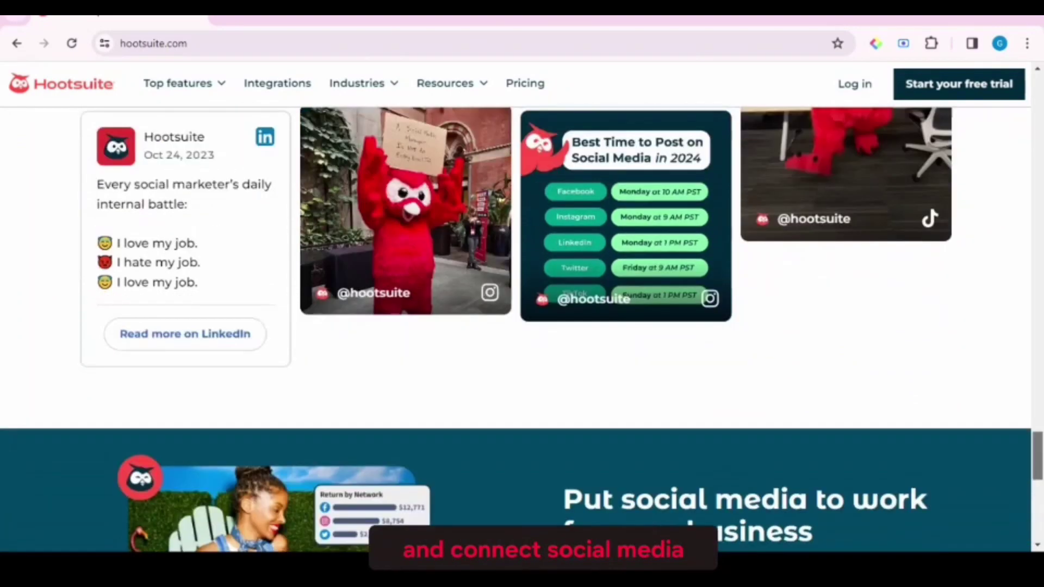
scroll(522, 326, "down", 5)
scroll(522, 326, "up", 20)
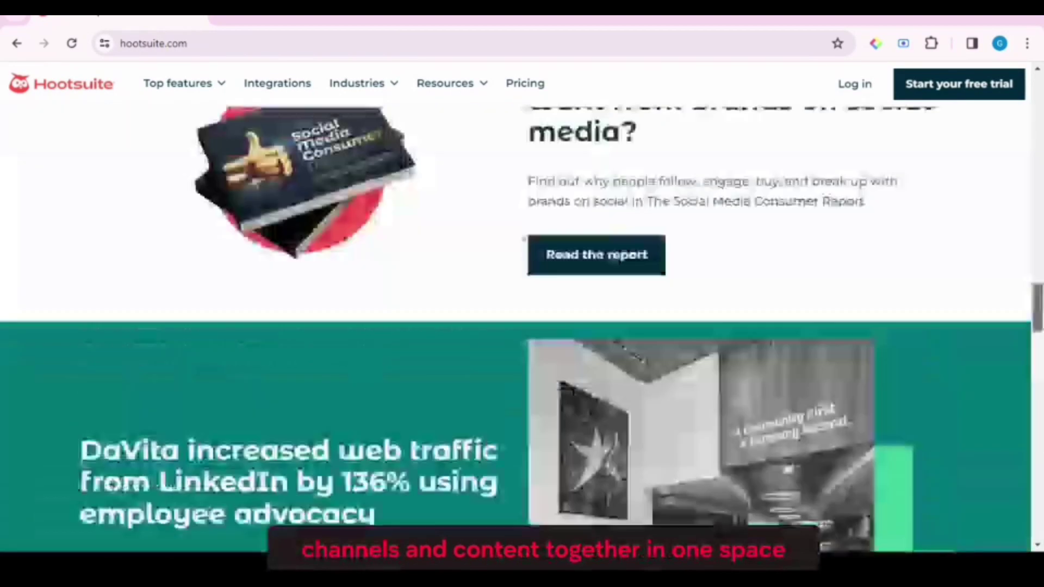
scroll(522, 326, "up", 5)
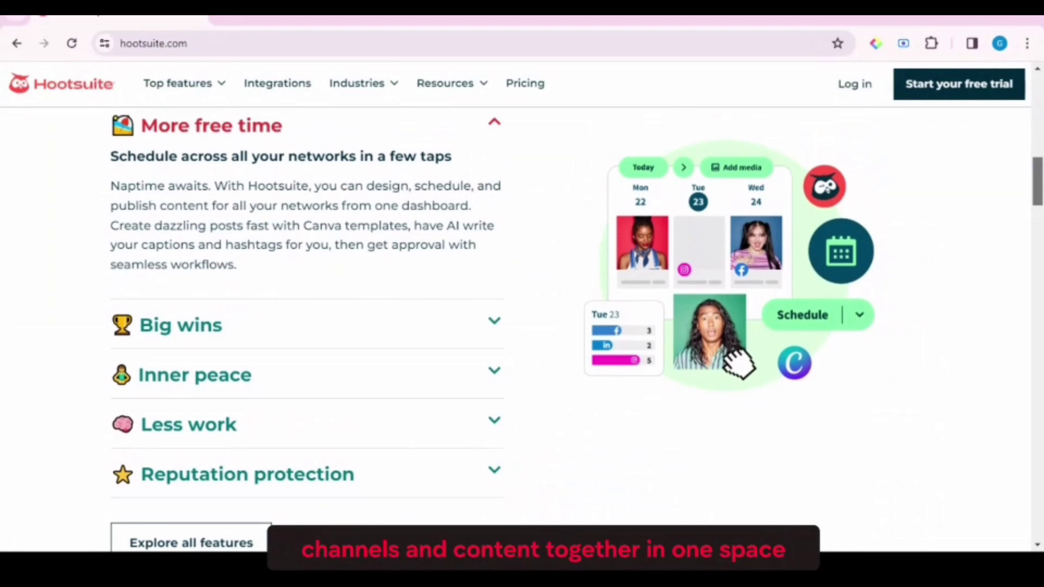
scroll(522, 327, "up", 10)
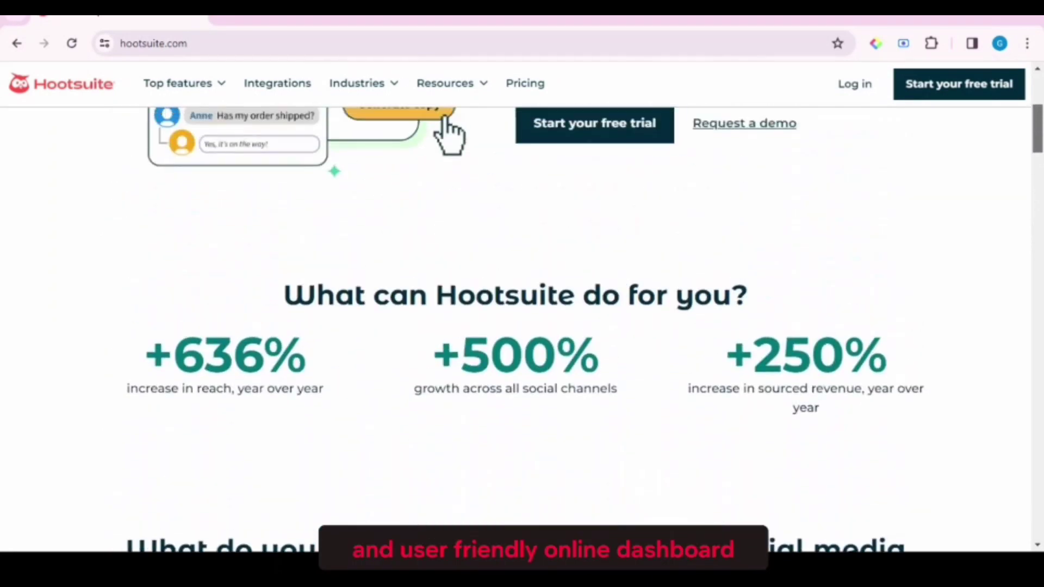
scroll(522, 326, "up", 3)
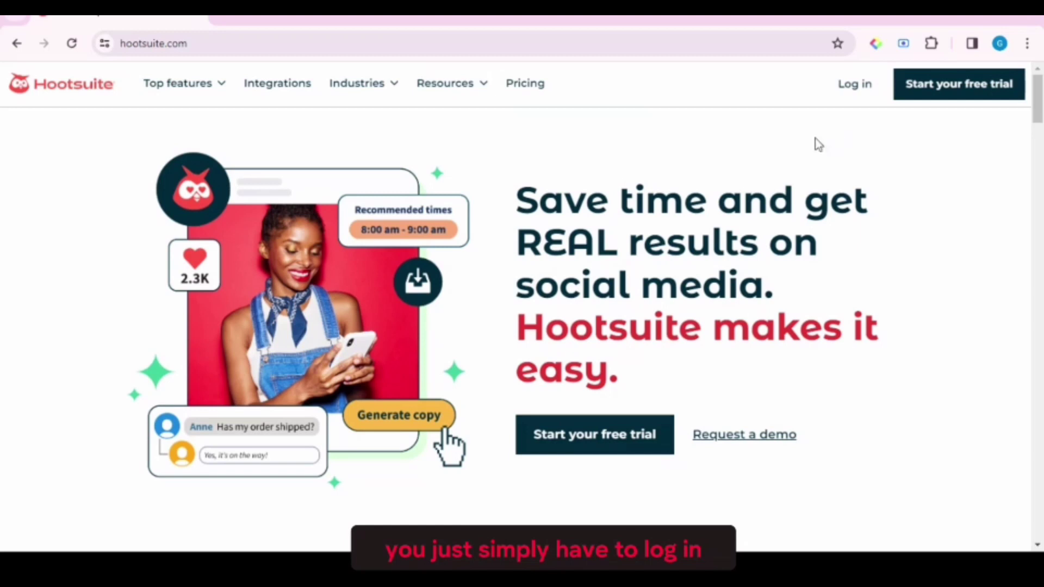
Start the free trial, compare the plan cards, and choose the Professional plan's 30-day trial
left_click(926, 90)
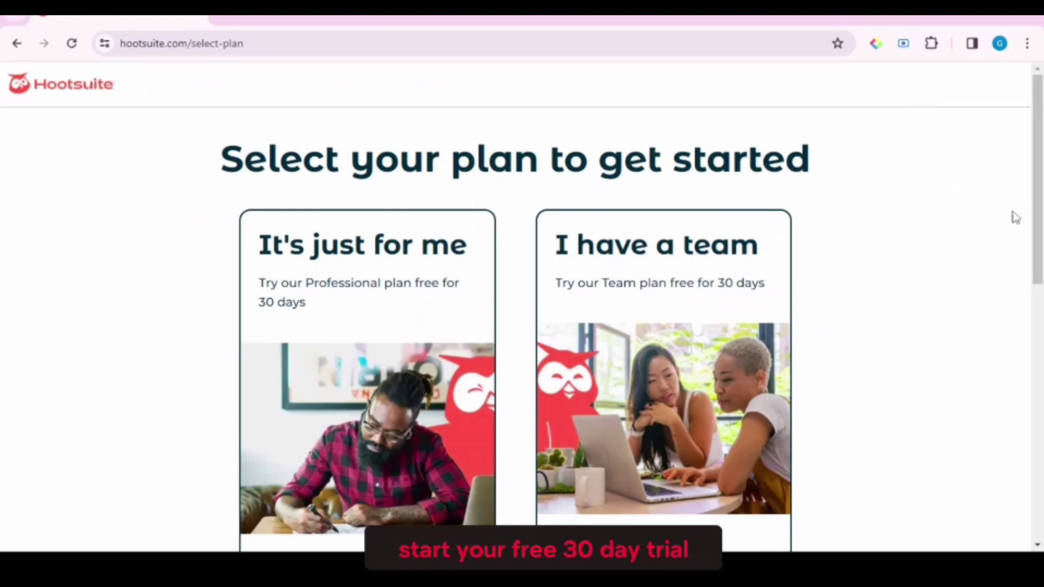
left_click_drag(1039, 139, 1039, 233)
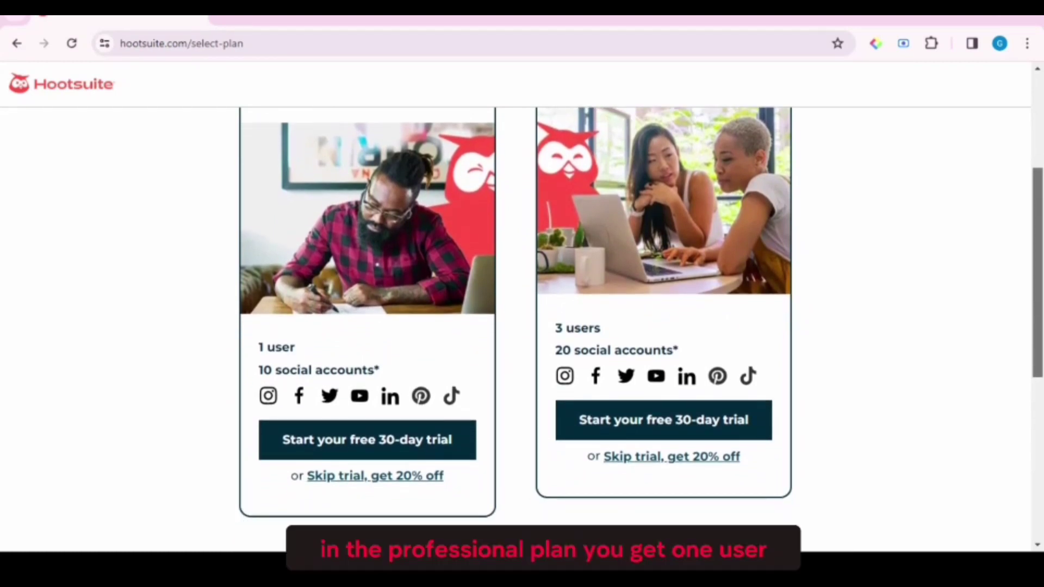
scroll(636, 327, "up", 3)
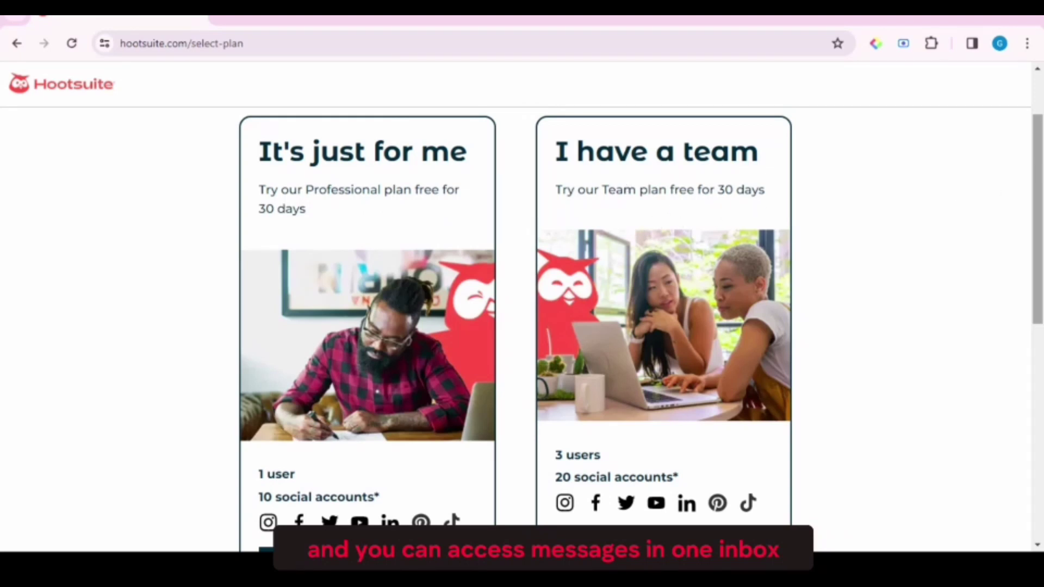
scroll(689, 335, "down", 2)
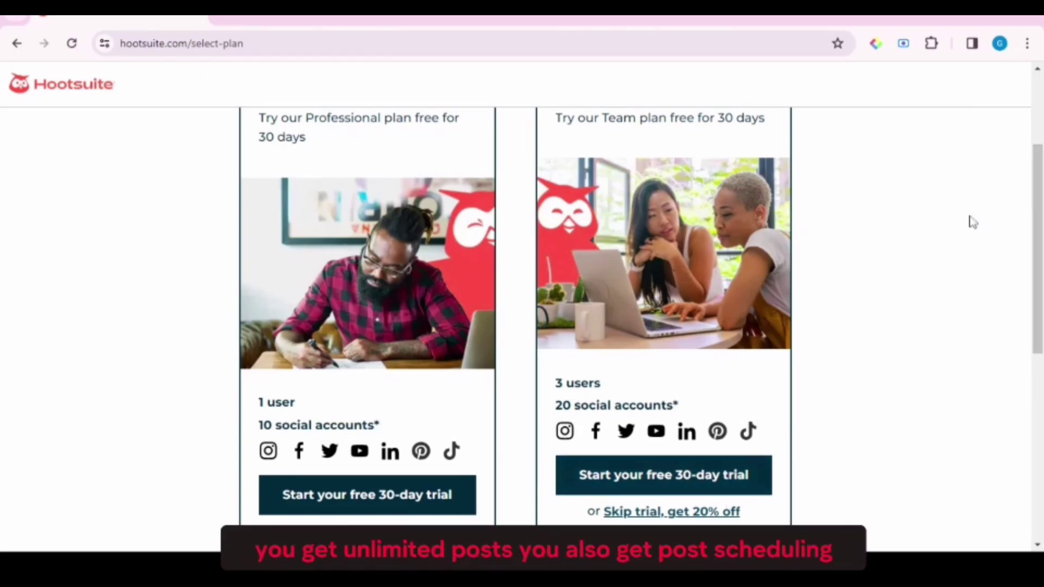
scroll(1039, 220, "down", 1)
scroll(1038, 220, "down", 5)
scroll(1038, 220, "up", 1)
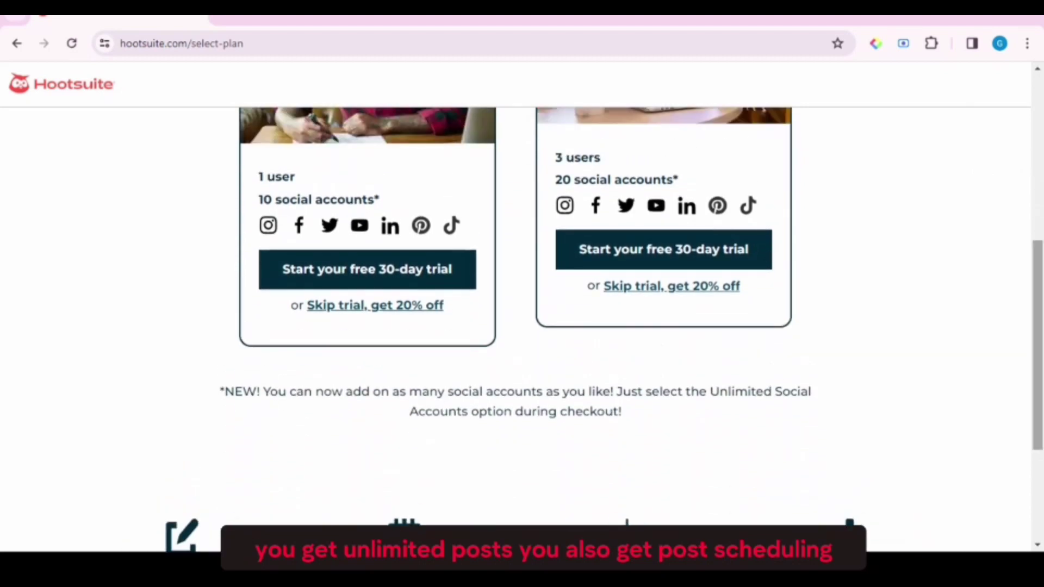
scroll(522, 326, "down", 4)
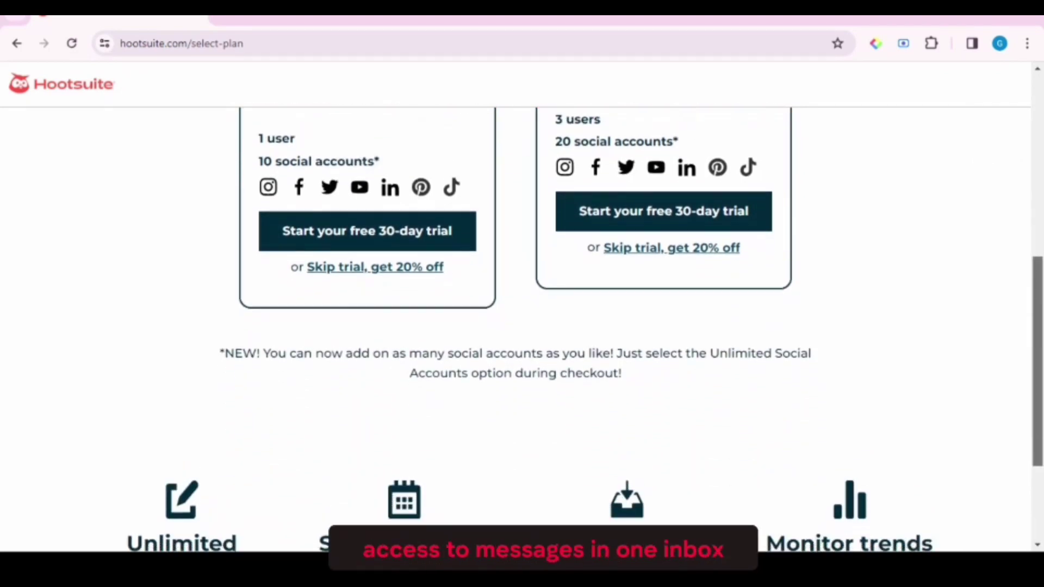
scroll(385, 359, "up", 5)
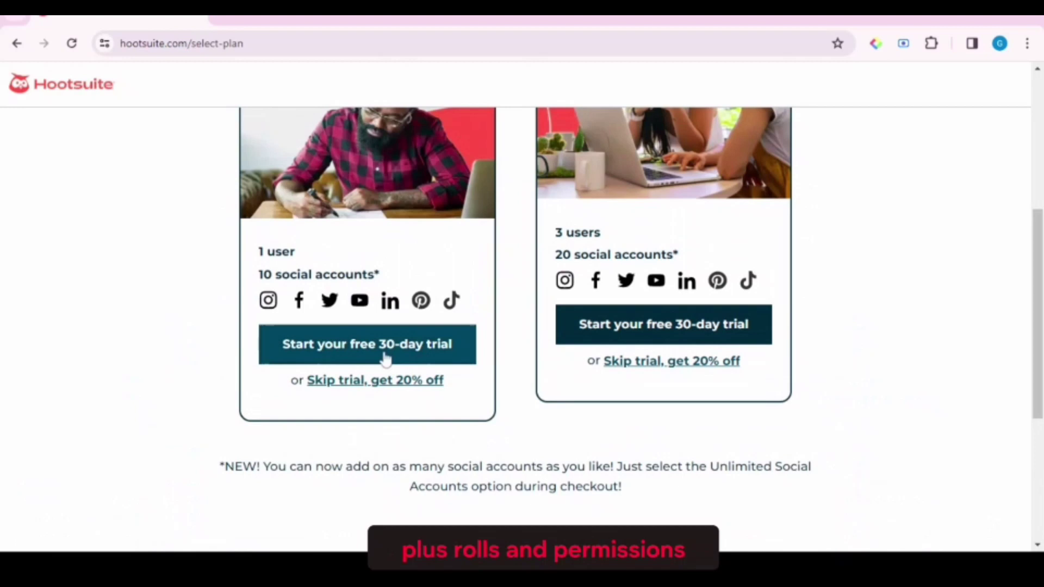
left_click(385, 359)
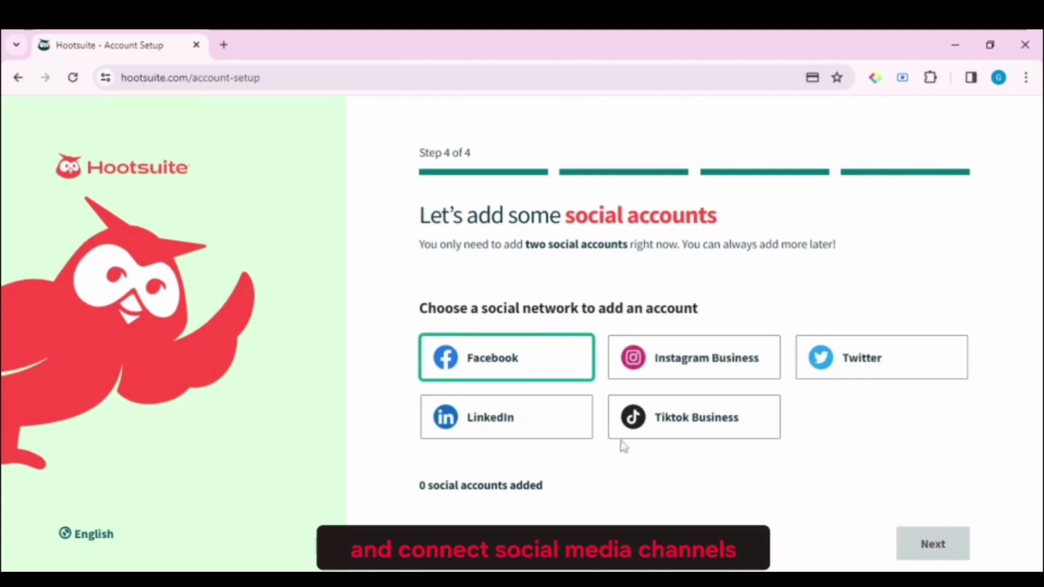
Connect a Facebook account and complete the social accounts setup step
left_click(515, 373)
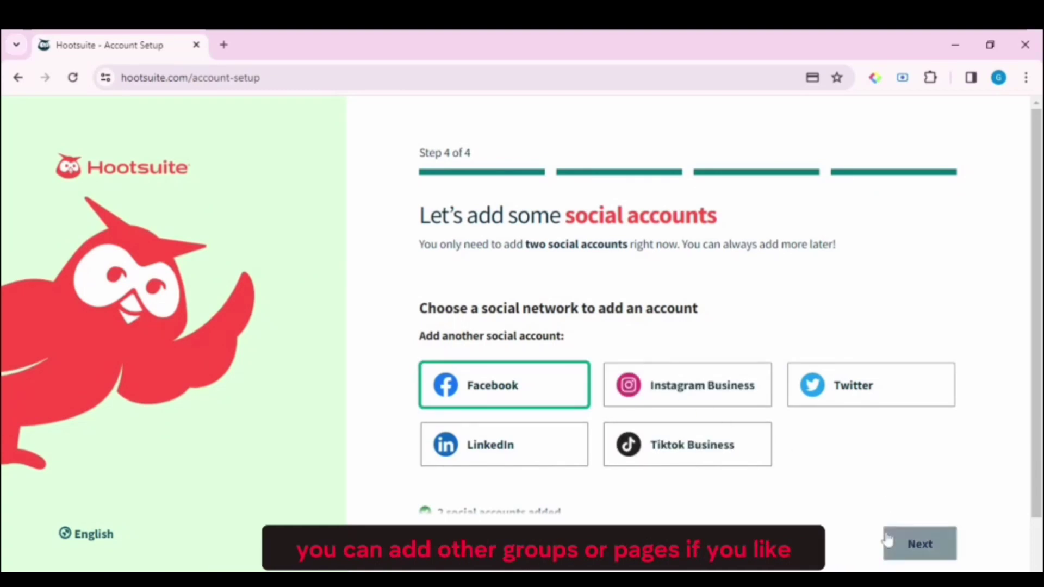
left_click(917, 556)
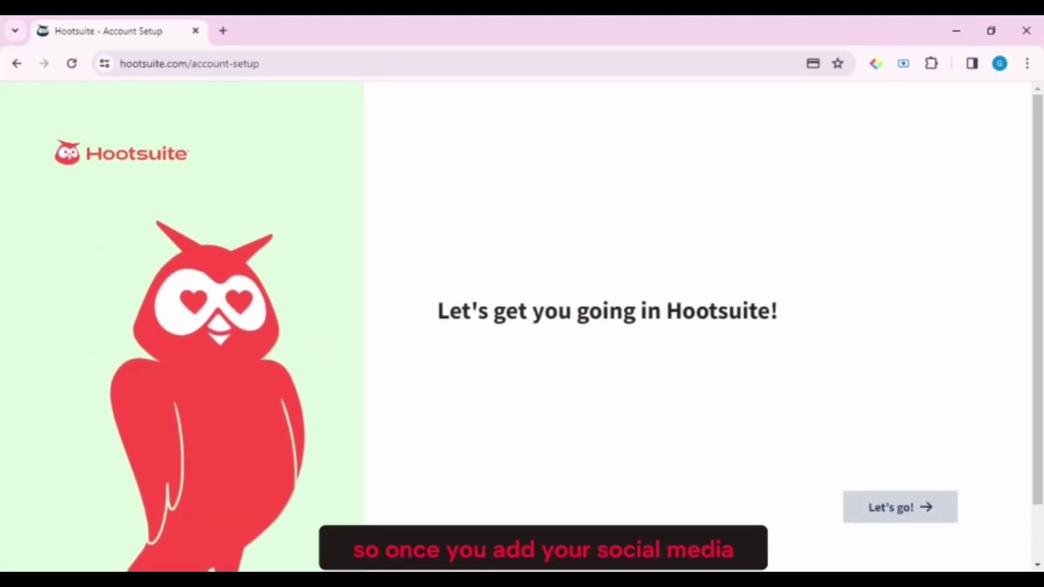
Enter the dashboard and scroll through its Home page of videos, drafts and accounts
left_click(905, 514)
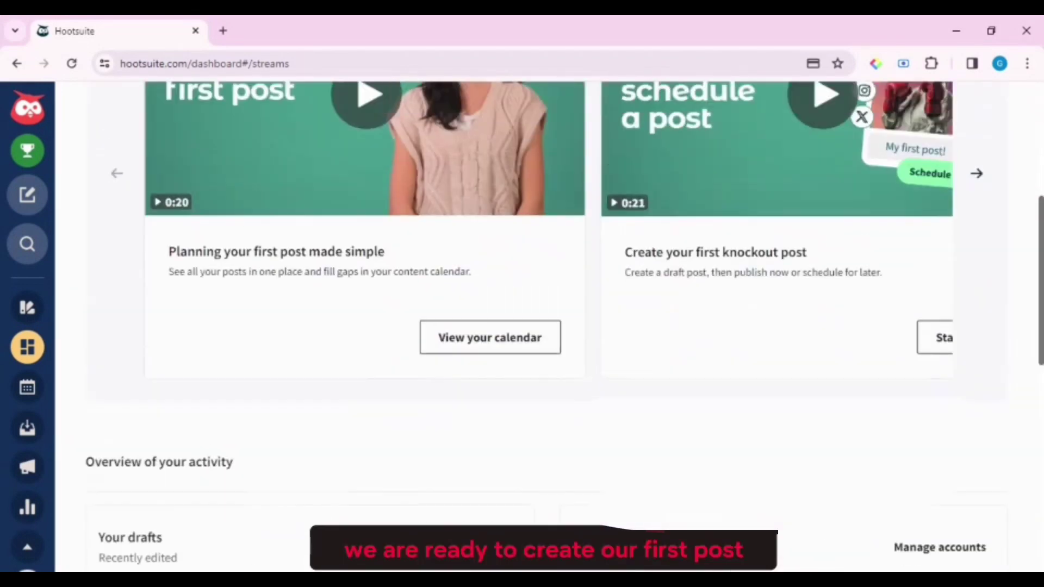
scroll(522, 327, "up", 3)
scroll(522, 326, "down", 6)
scroll(1036, 260, "down", 4)
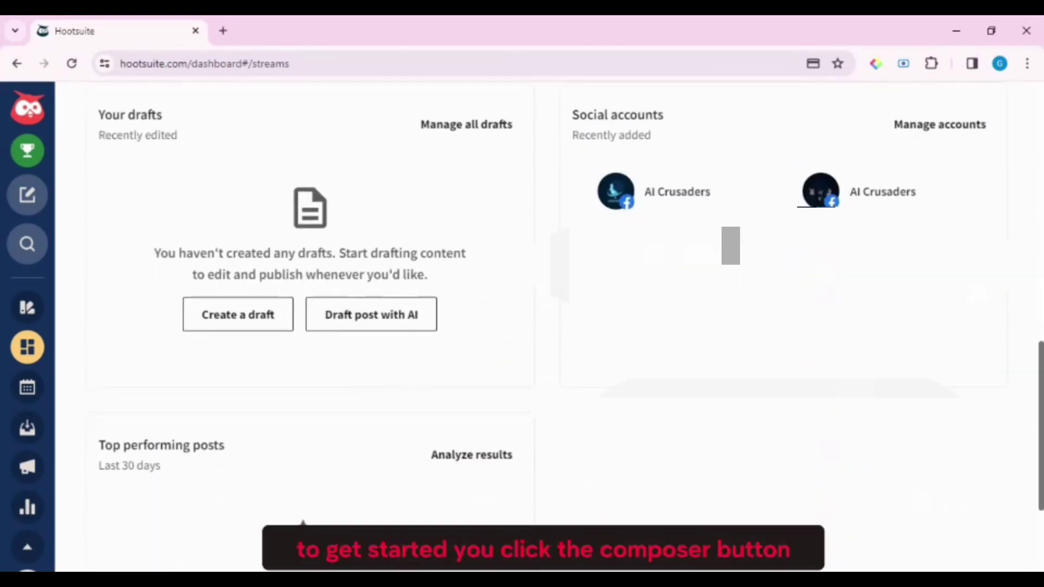
scroll(1037, 260, "up", 7)
scroll(844, 388, "down", 5)
scroll(844, 388, "up", 11)
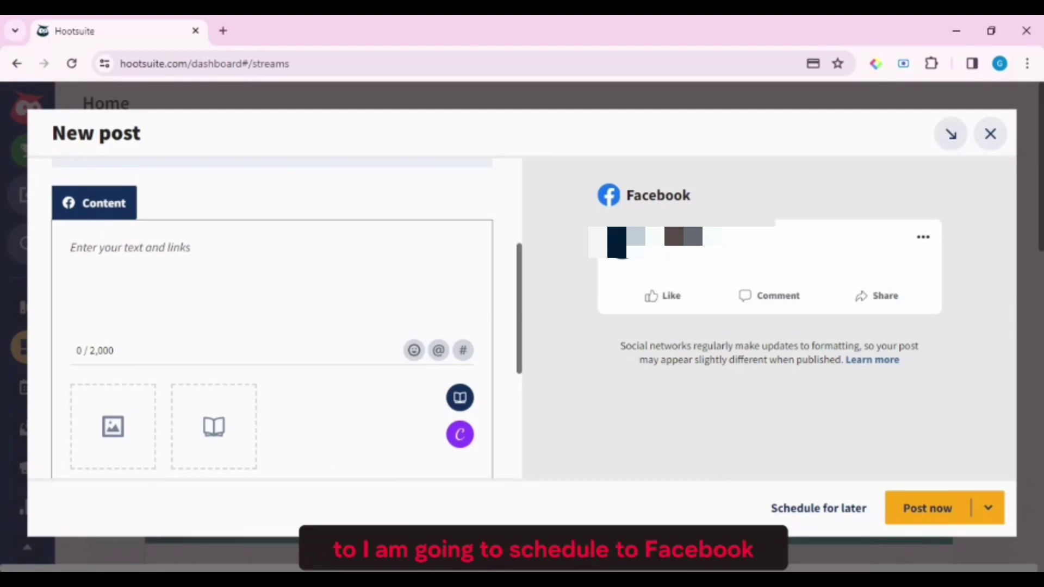
Type the caption 'New AI video generator', capitalising its first letter to 'N'
left_click(71, 248)
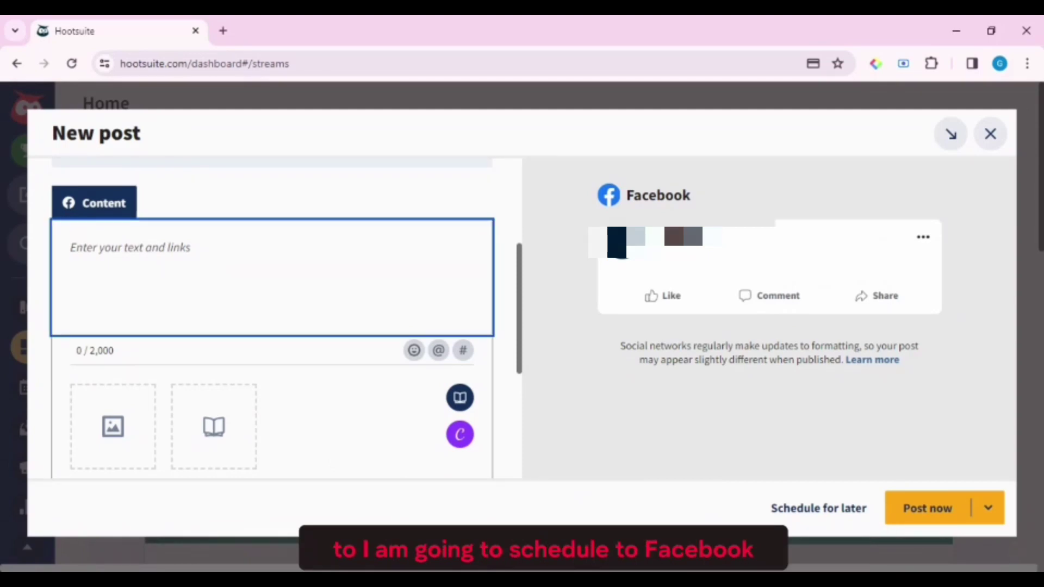
type("new ")
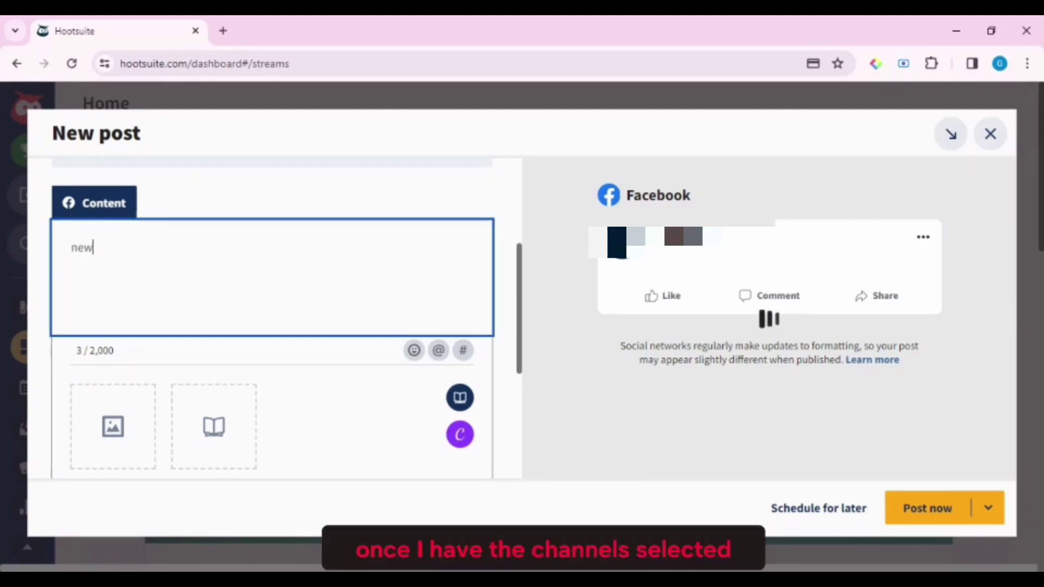
type("A")
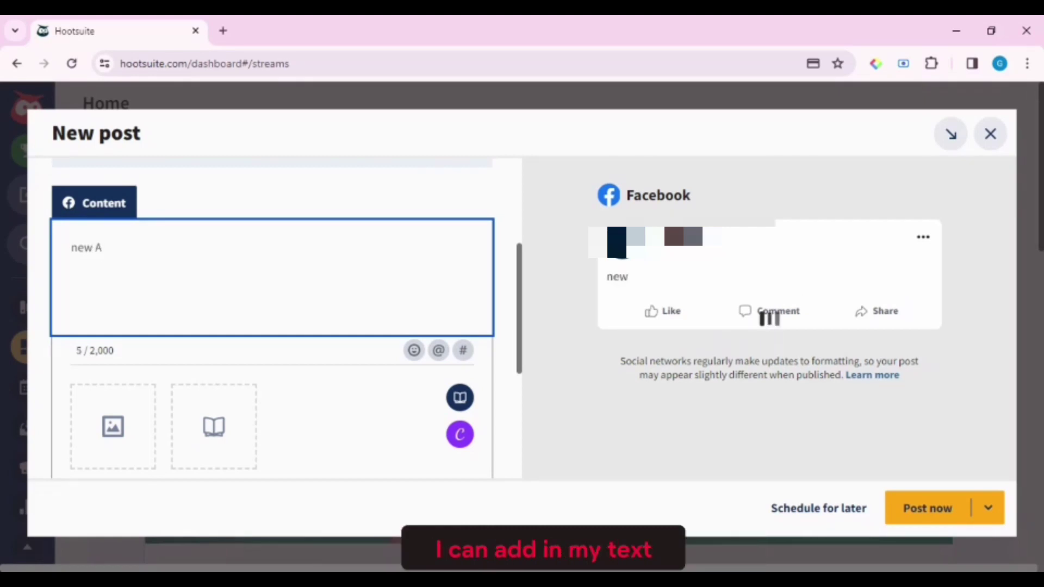
type("I video ge")
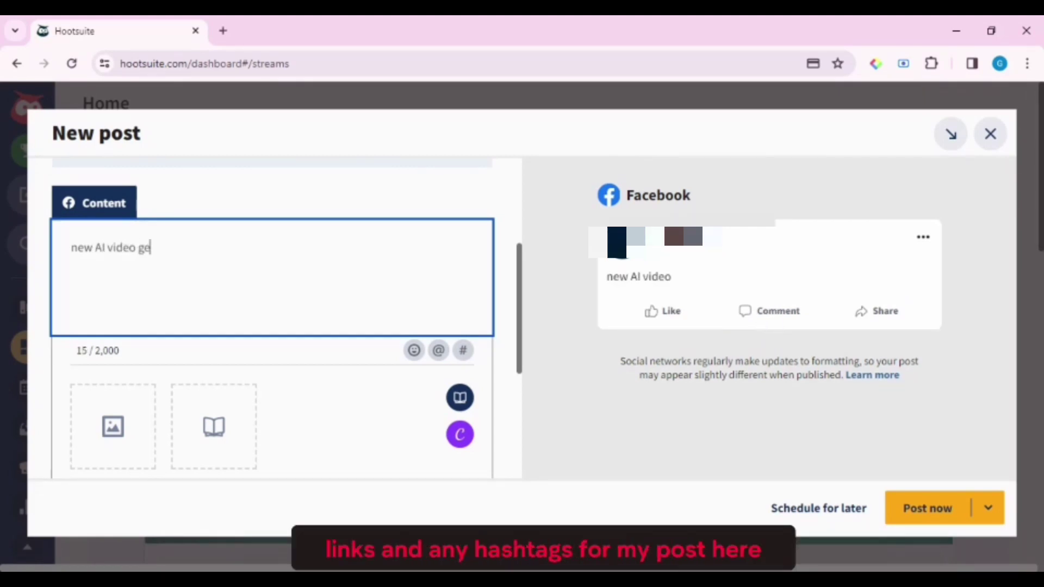
type("nerator")
left_click(72, 247)
key("Delete")
type("N")
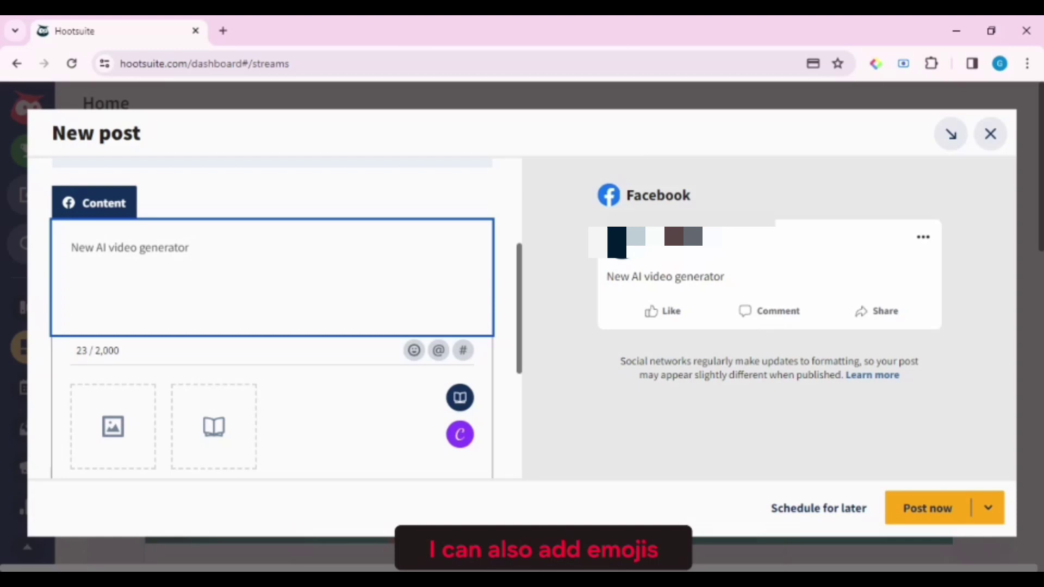
Browse the emoji choices and insert a mention marker into the post
left_click(414, 350)
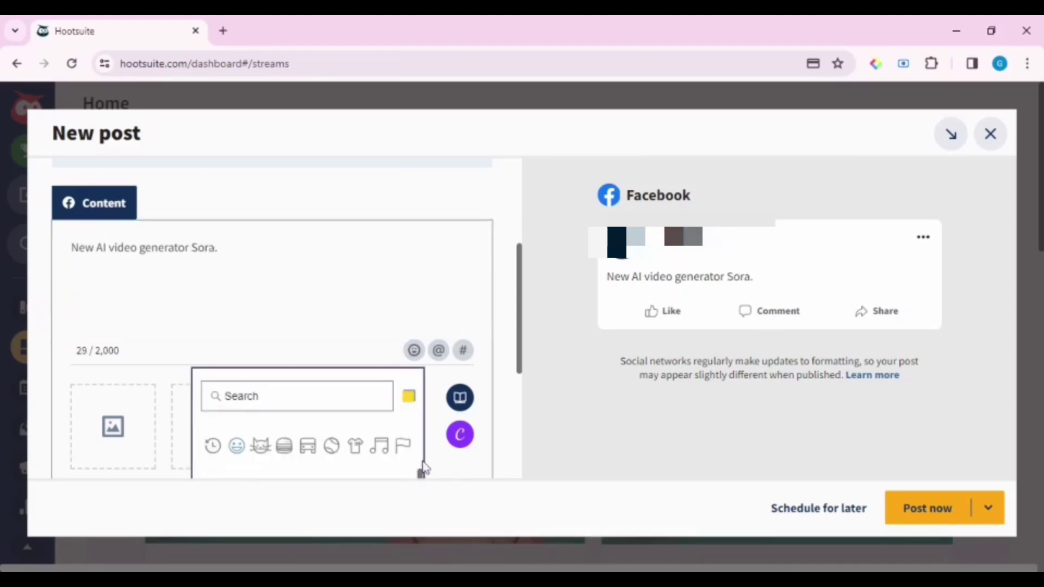
left_click(408, 396)
scroll(415, 231, "down", 3)
left_click(415, 229)
left_click(415, 422)
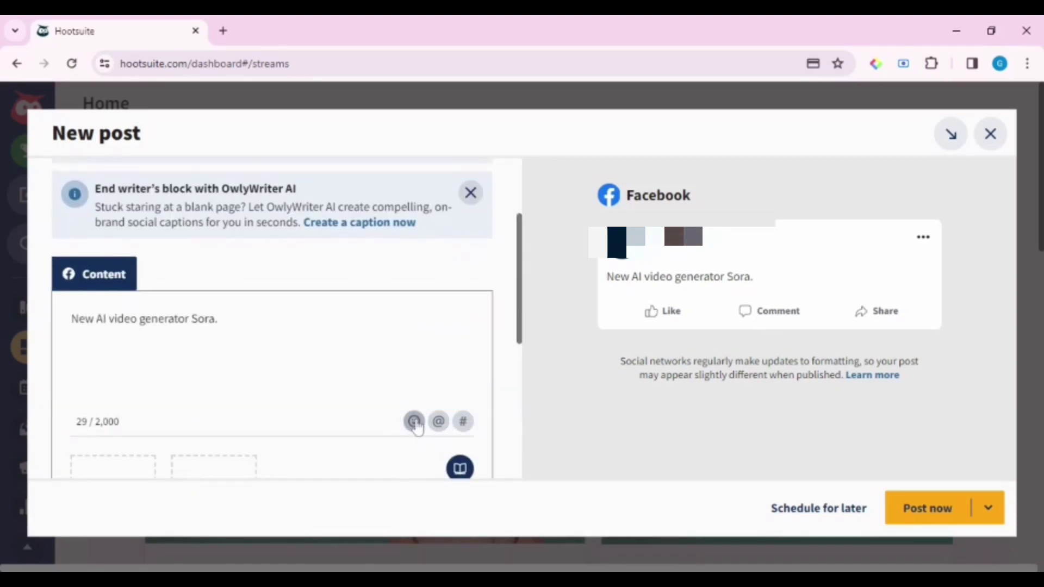
scroll(478, 198, "down", 2)
left_click(414, 342)
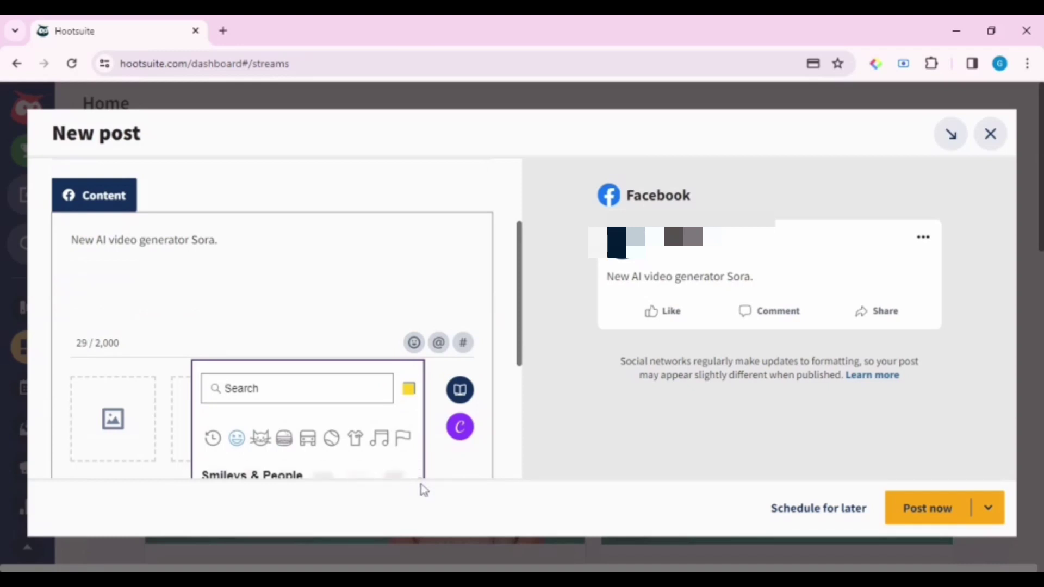
scroll(520, 405, "down", 3)
left_click(414, 182)
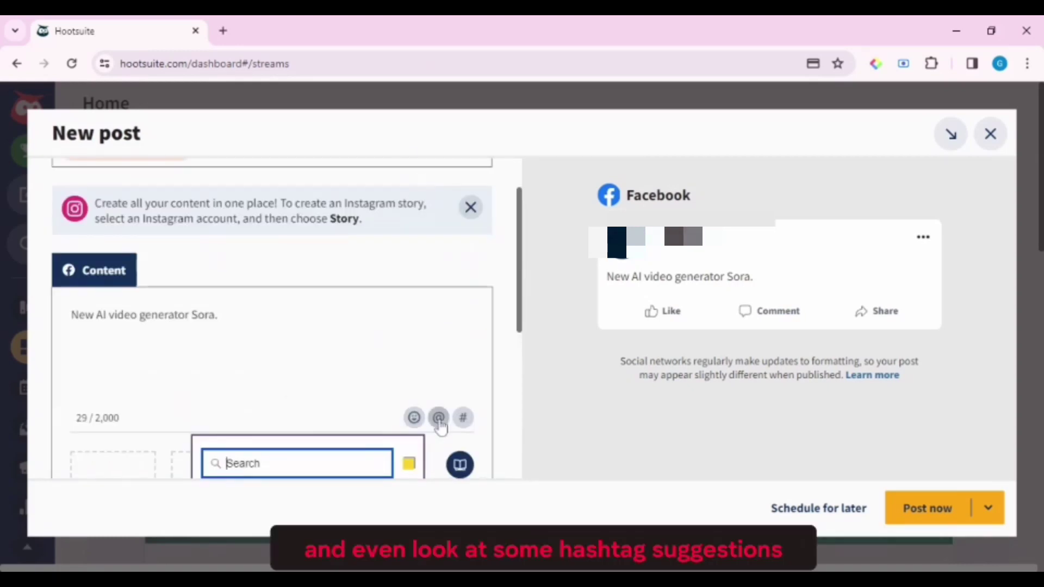
left_click(438, 418)
Add the suggested hashtags #AIVideo, #VideoGenerator, #SoraAI and #AIInnovation, then delete the stray @
left_click(462, 418)
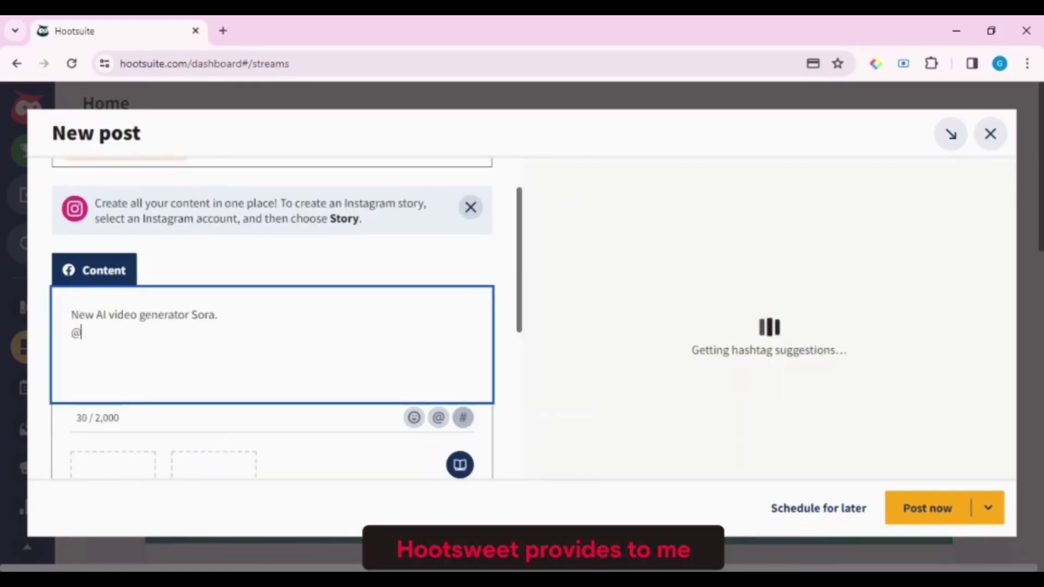
left_click(555, 253)
left_click(554, 285)
left_click(555, 321)
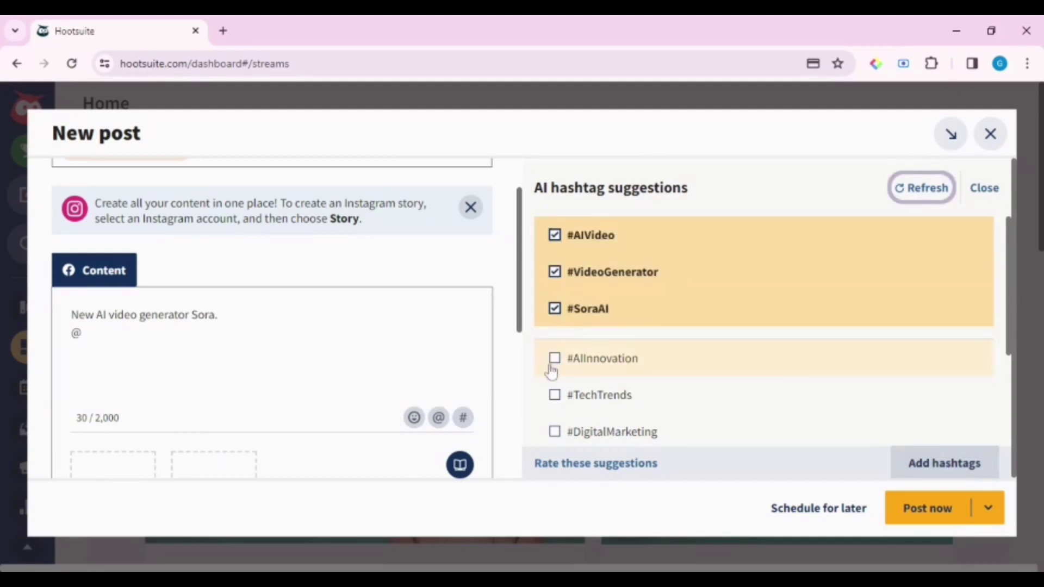
left_click(554, 358)
left_click(944, 463)
left_click(82, 332)
key("BackSpace")
key("BackSpace")
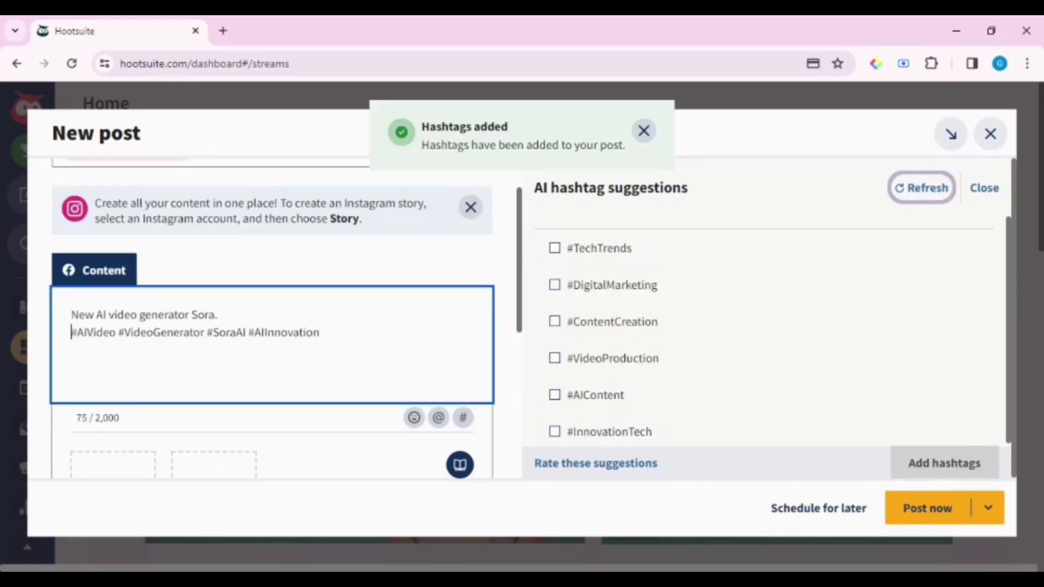
left_click_drag(520, 348, 517, 387)
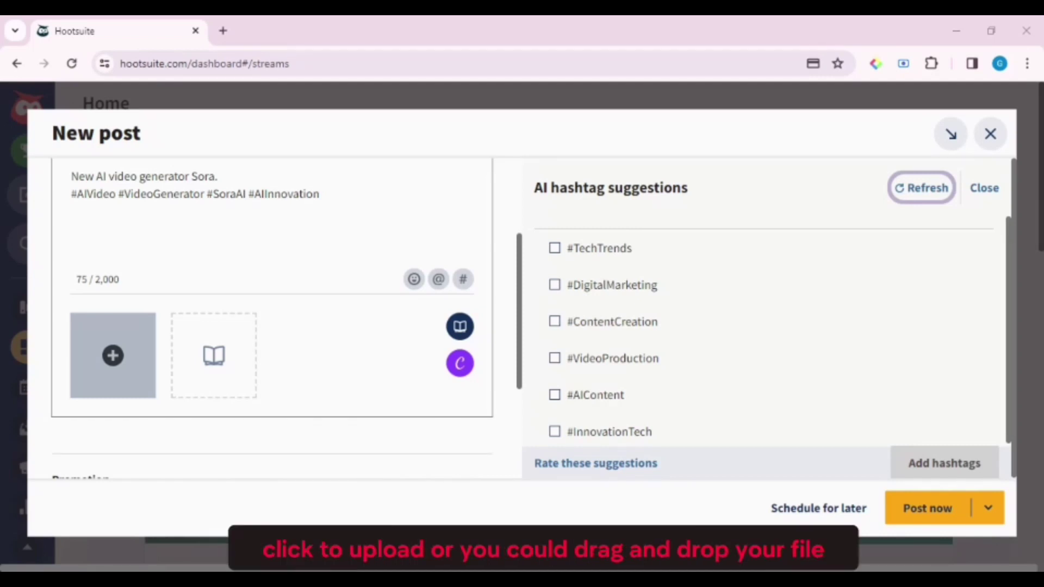
Accept the Pexels terms and attach the stone bridge photo from the free image library
left_click(243, 385)
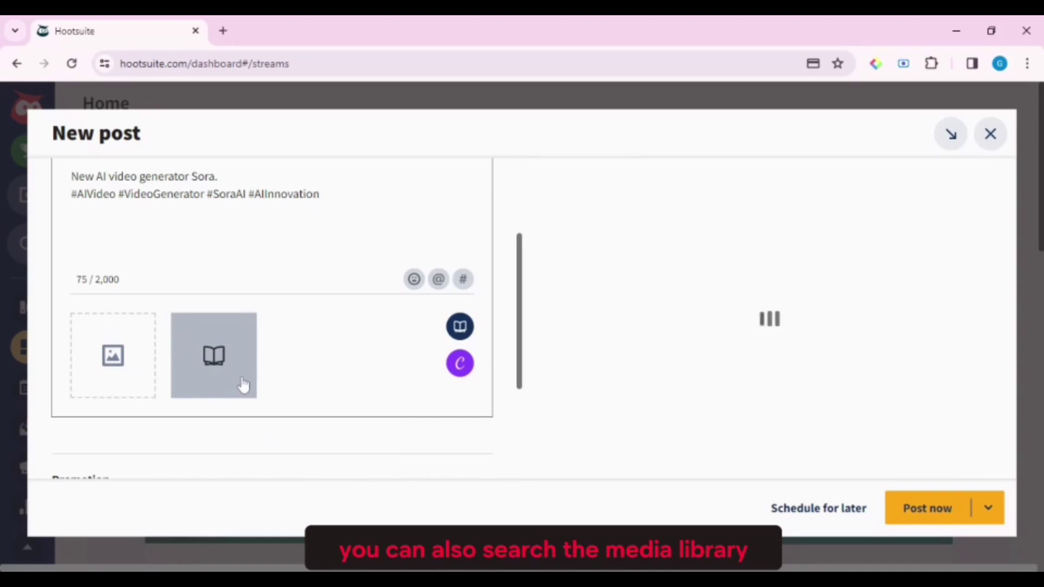
scroll(514, 361, "down", 3)
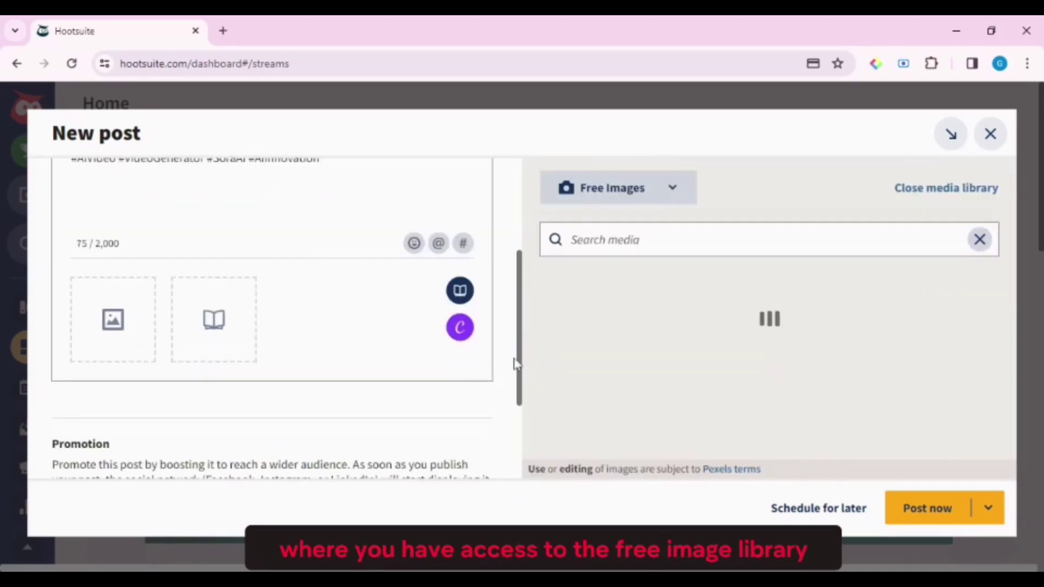
scroll(515, 396, "up", 3)
left_click(661, 425)
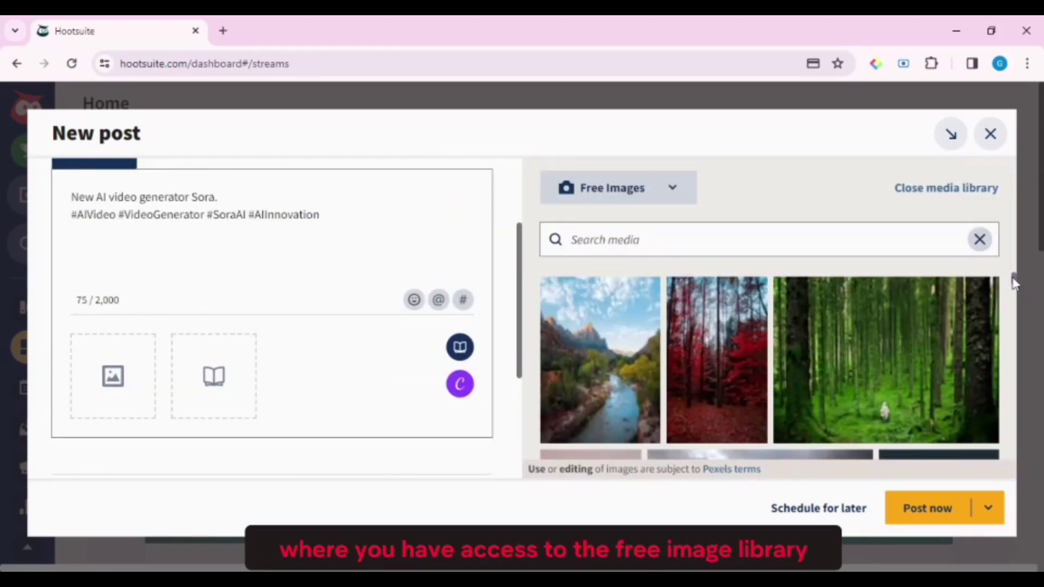
left_click_drag(1013, 277, 1037, 365)
scroll(690, 380, "down", 3)
left_click(689, 380)
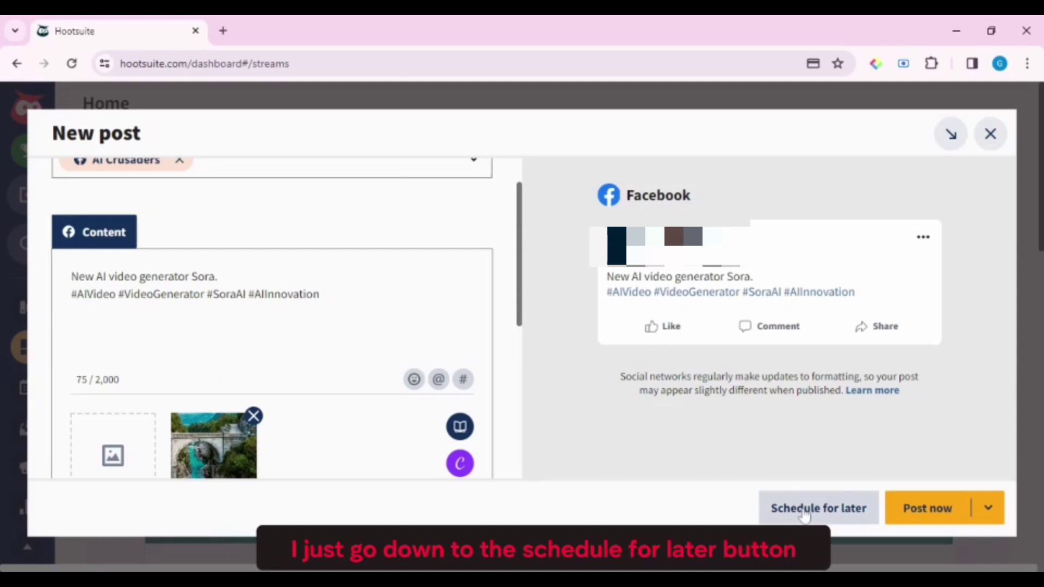
Choose to schedule the post later and set the posting time to 8:00
left_click(805, 510)
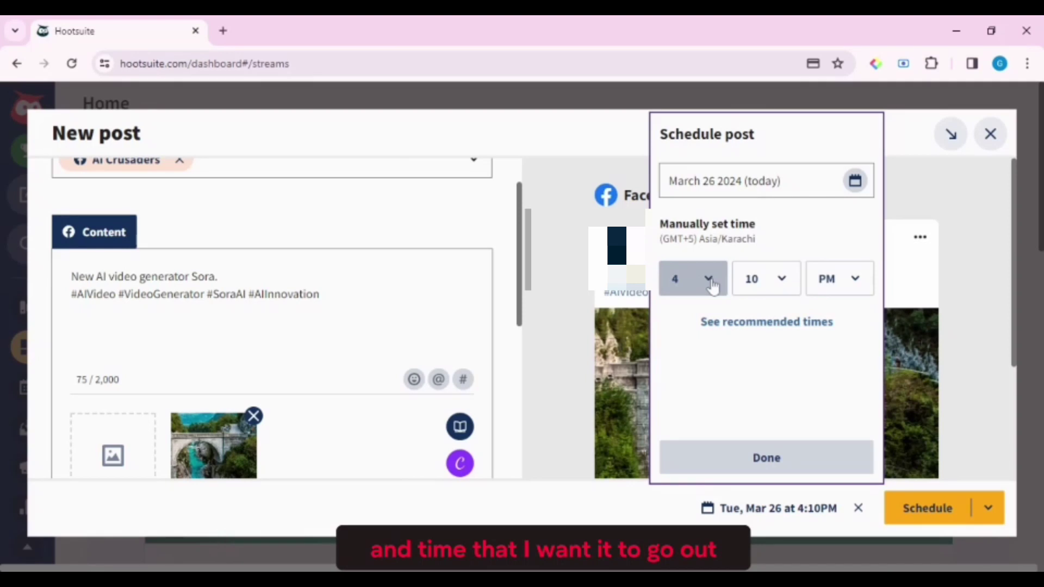
left_click(708, 280)
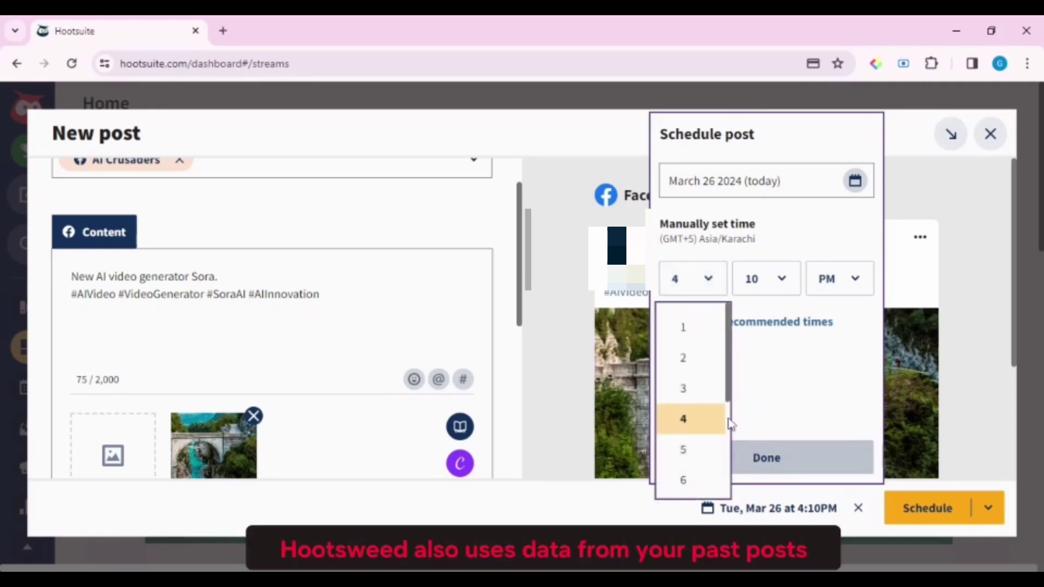
scroll(729, 394, "down", 2)
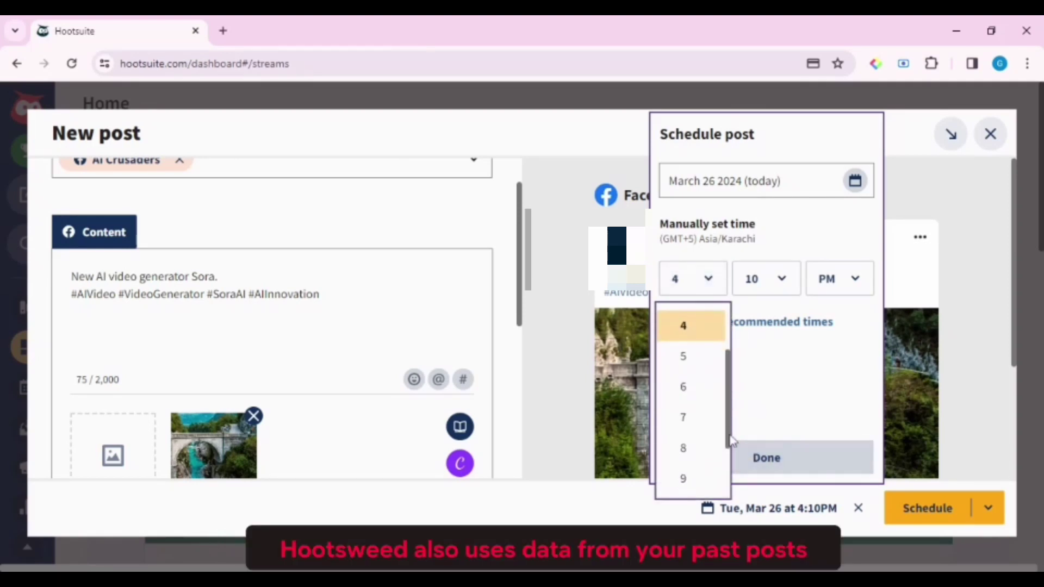
left_click(695, 449)
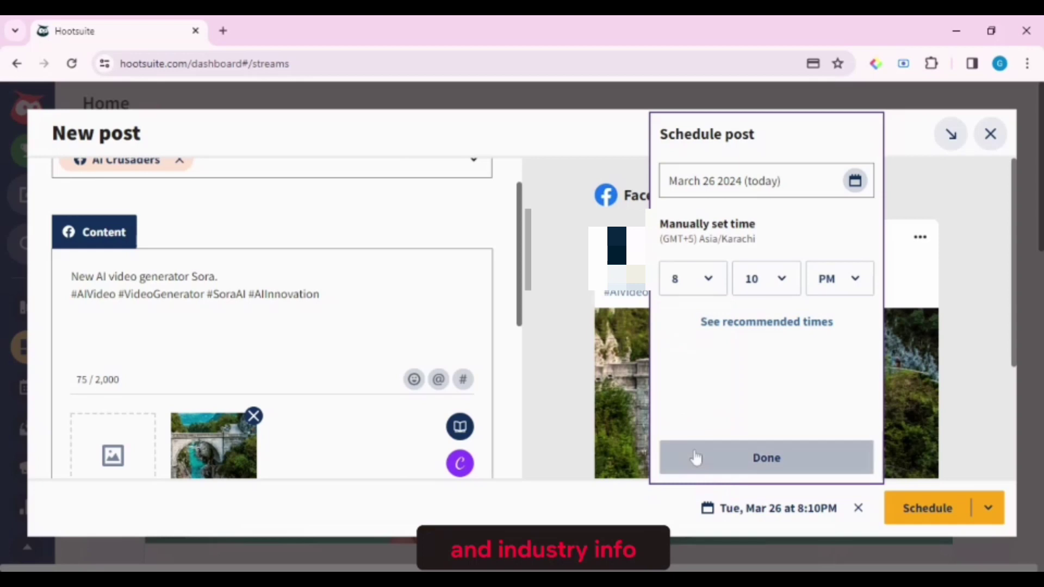
left_click(782, 280)
left_click(769, 327)
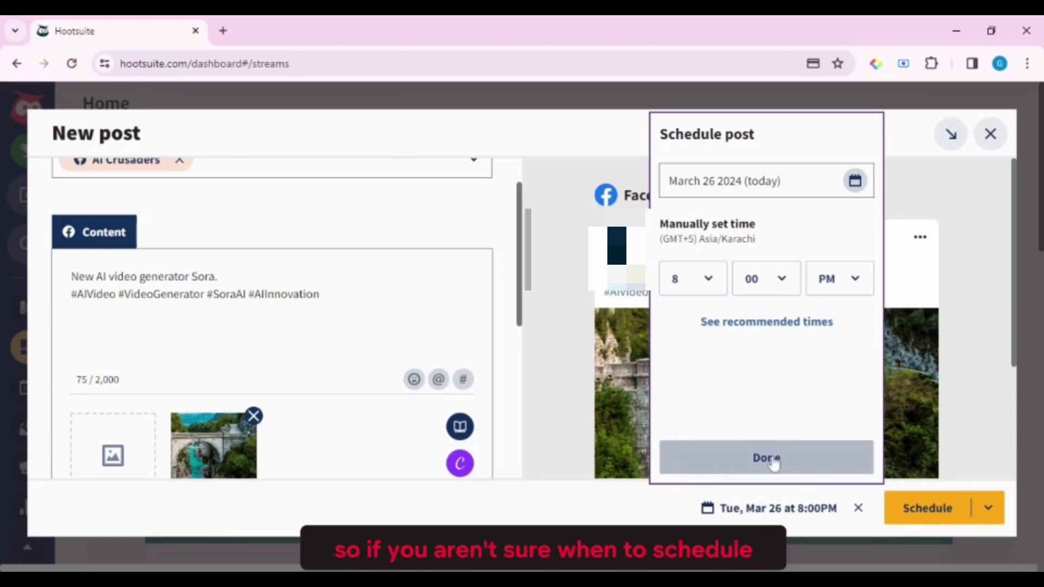
Pick the recommended 8:00–9:00 am slot on March 27 and confirm it
left_click(748, 327)
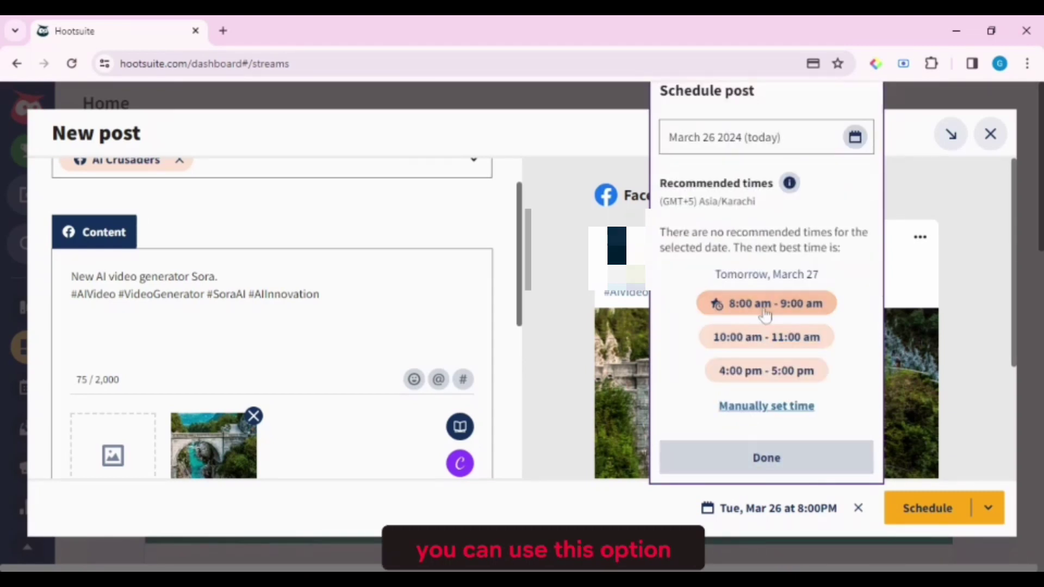
left_click(766, 406)
left_click(745, 322)
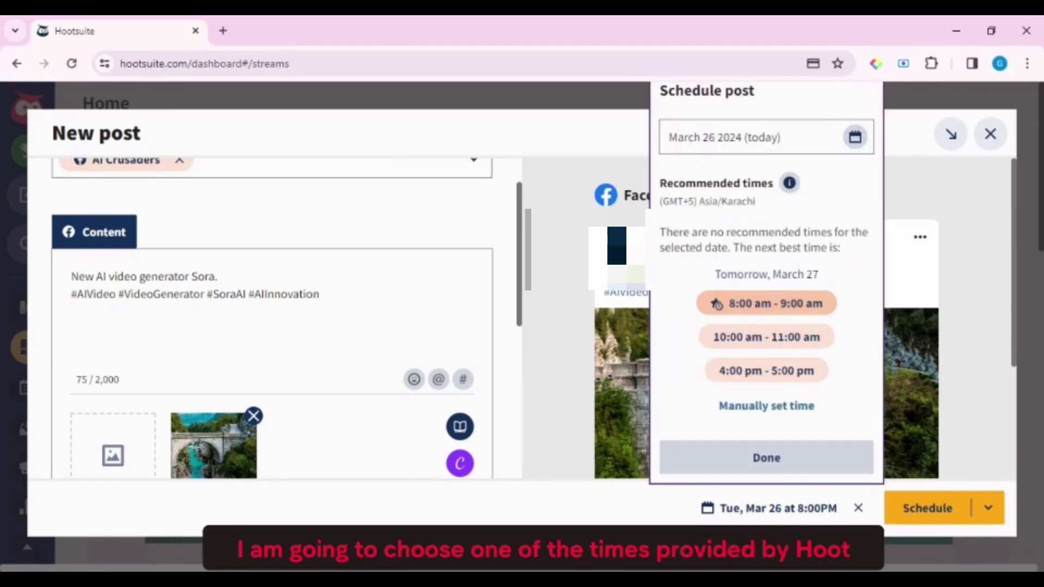
left_click(716, 304)
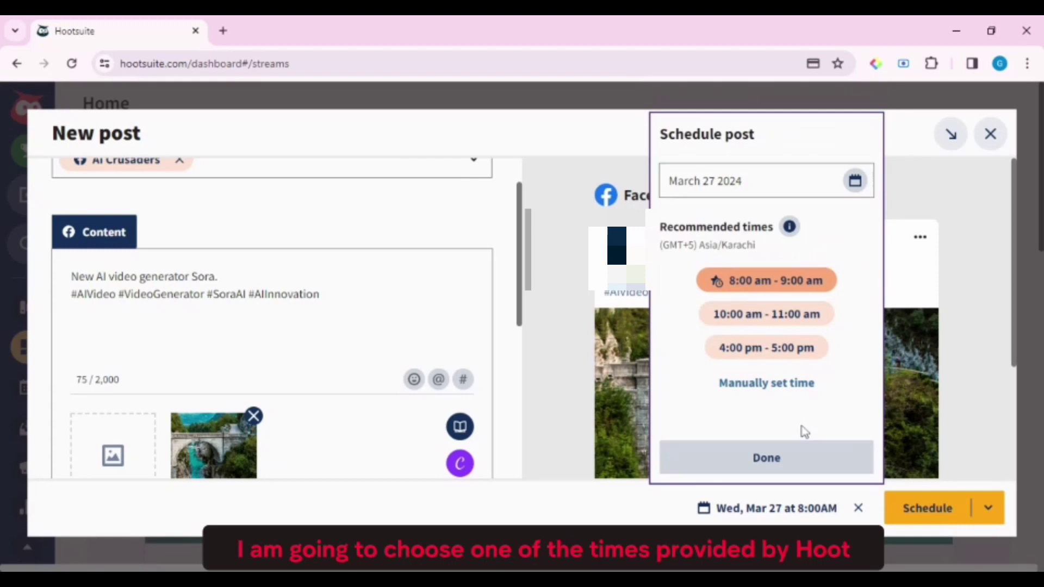
left_click(766, 458)
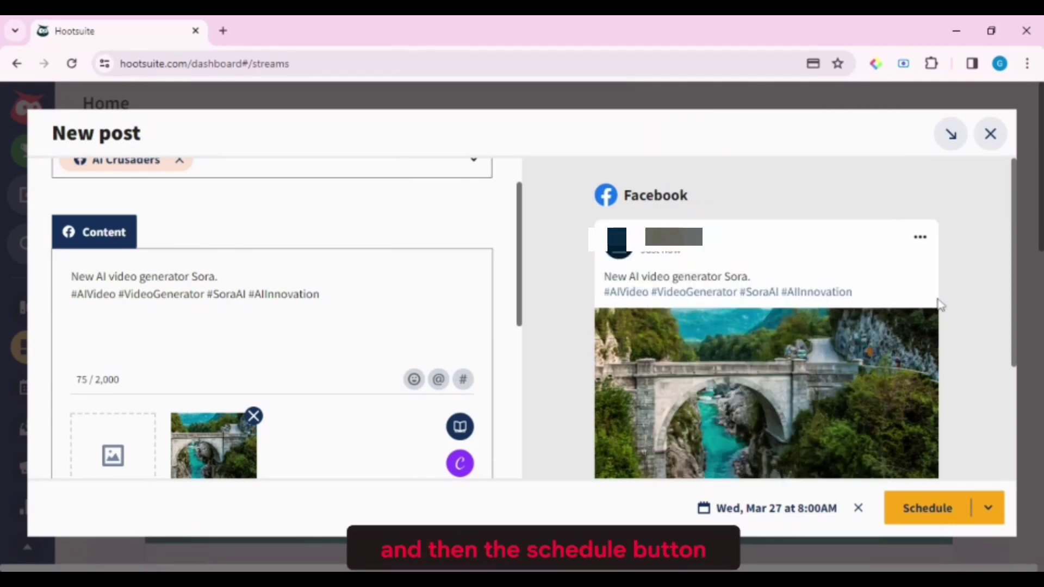
mouse_move(1013, 279)
left_mouse_down()
mouse_move(1035, 437)
mouse_move(1016, 291)
left_mouse_up()
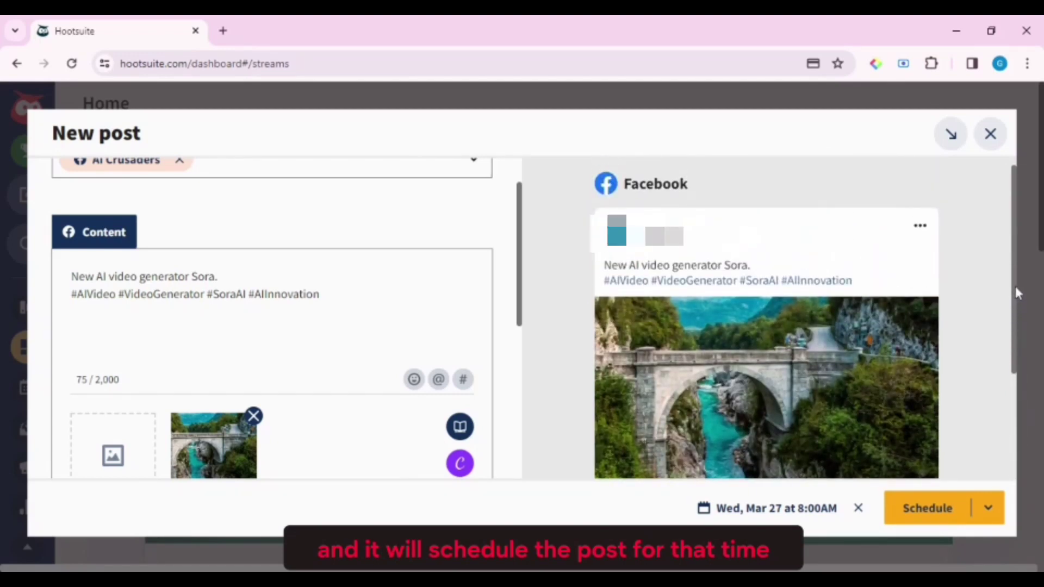
Schedule the Sora post, then browse the Planner's social account and post status filters
left_click(926, 509)
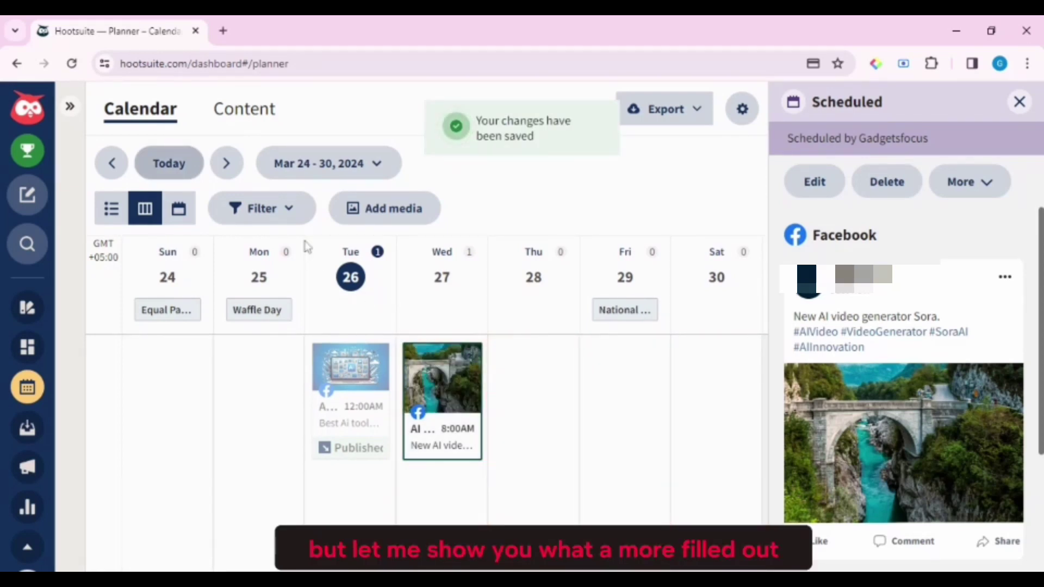
left_click(287, 215)
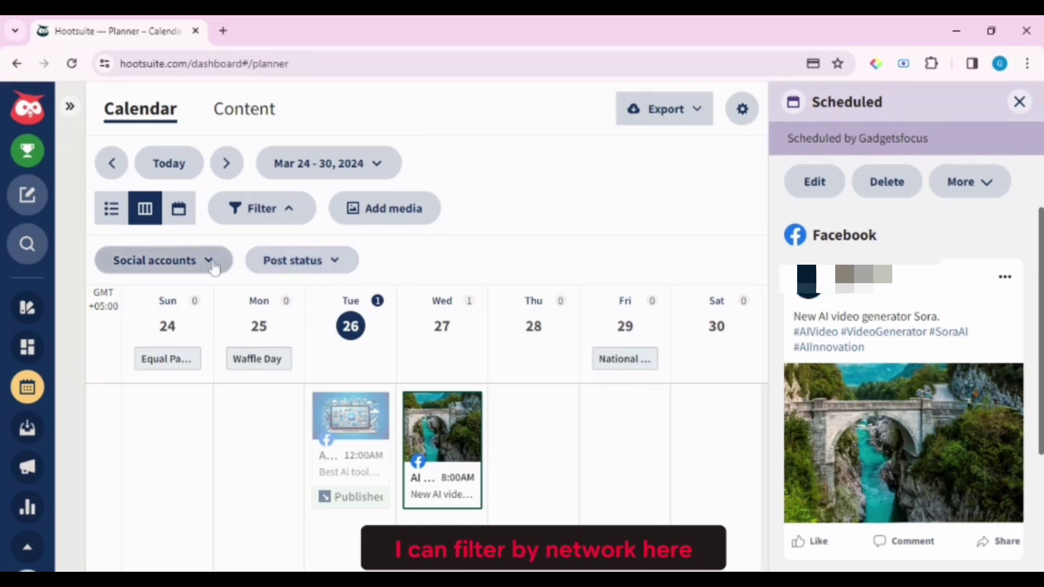
left_click(211, 262)
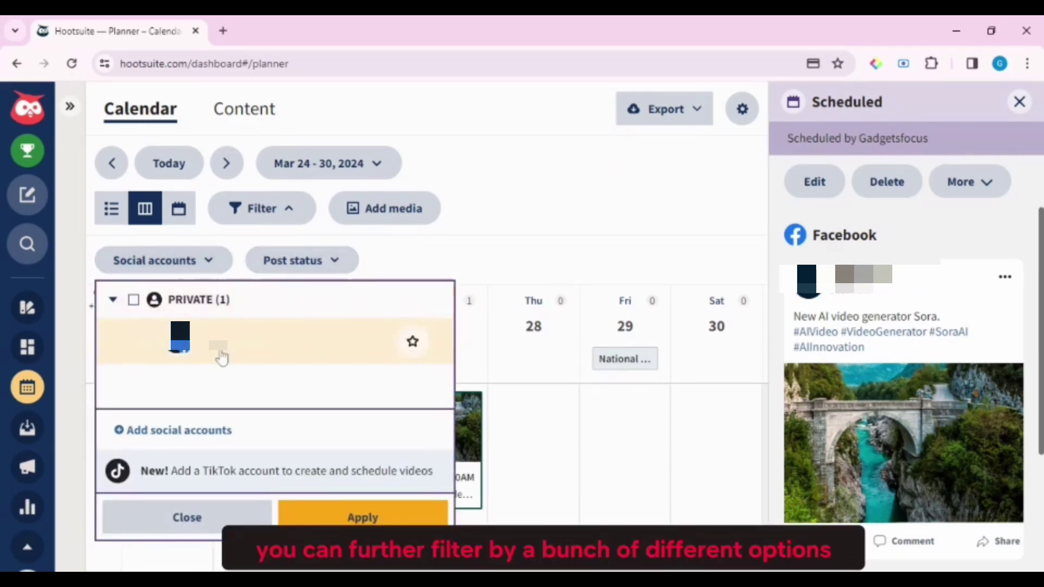
left_click(332, 262)
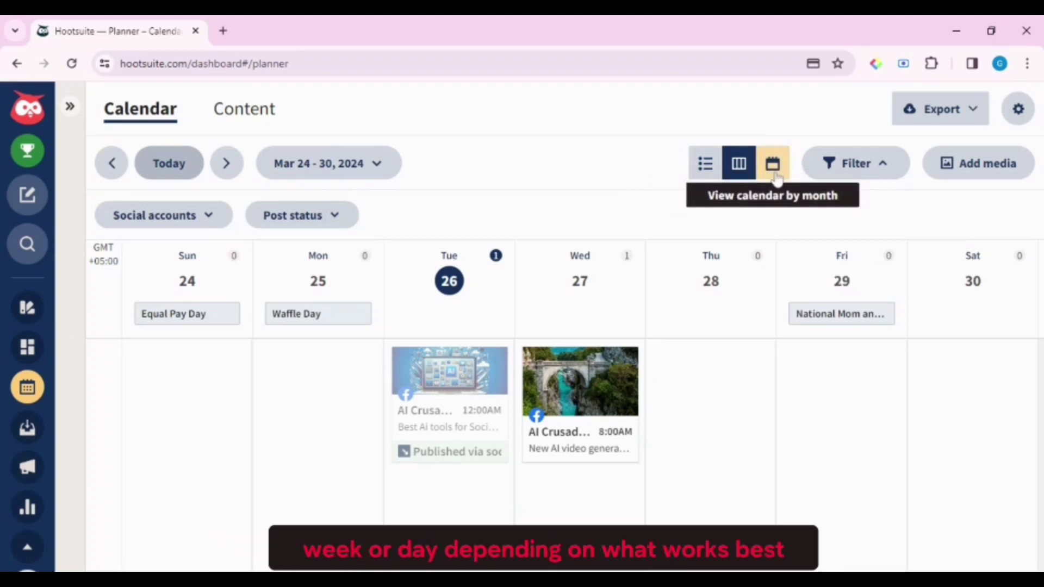
left_click(881, 170)
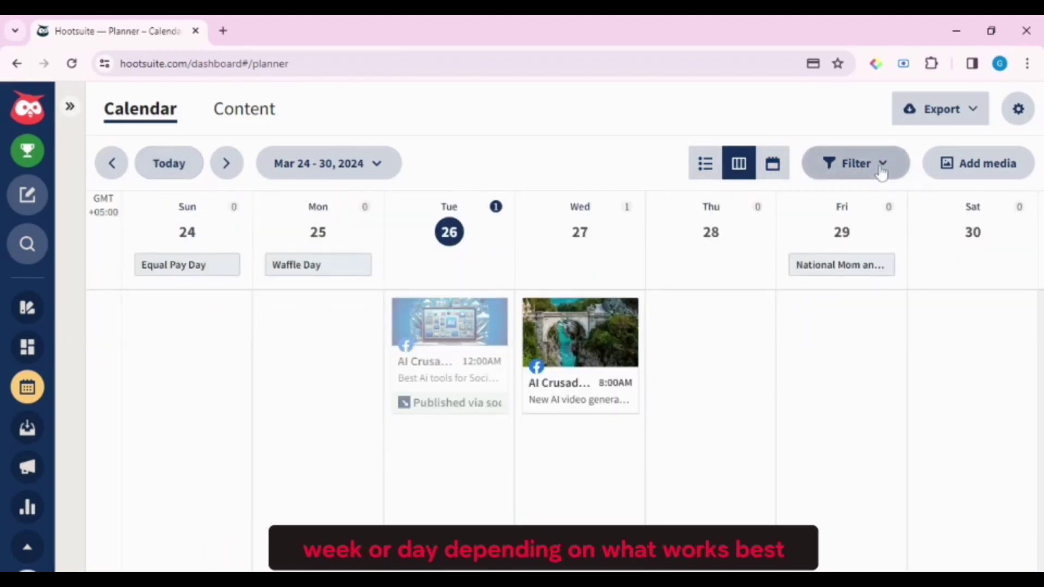
left_click(881, 171)
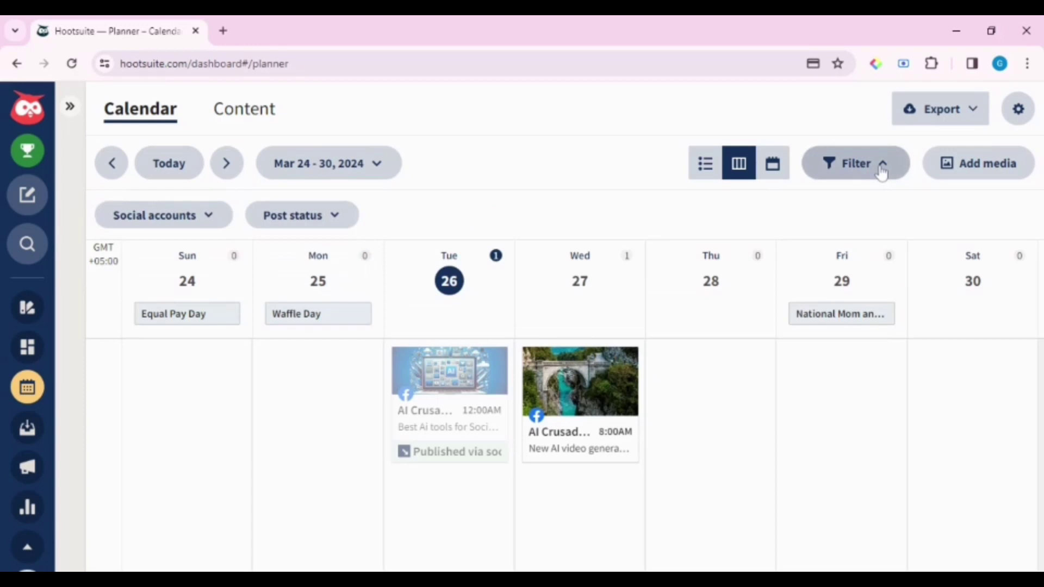
Open the OwlyWriter AI inspiration section and scroll through its caption-writing options
left_click(33, 317)
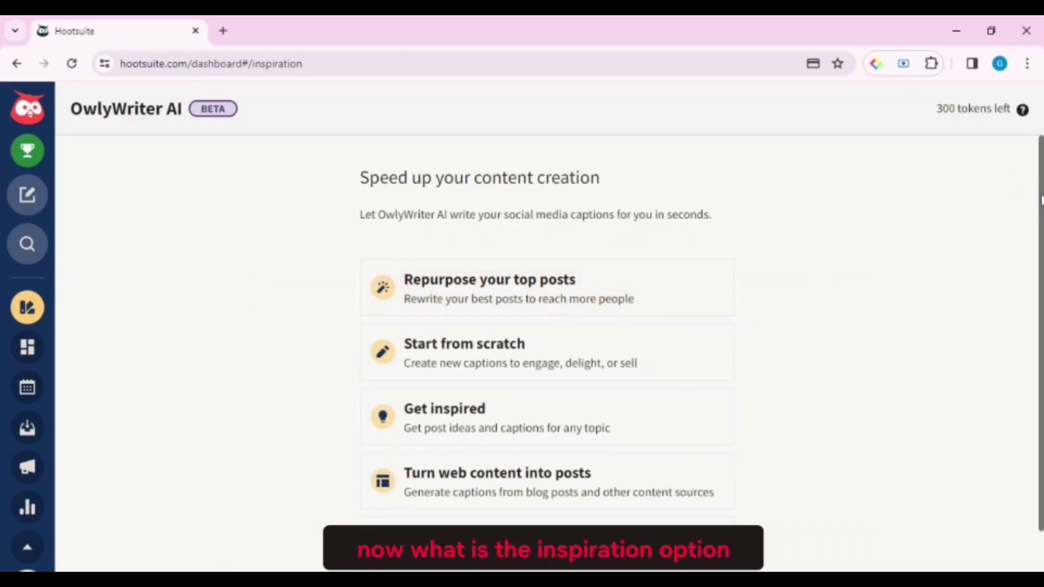
scroll(1041, 201, "down", 1)
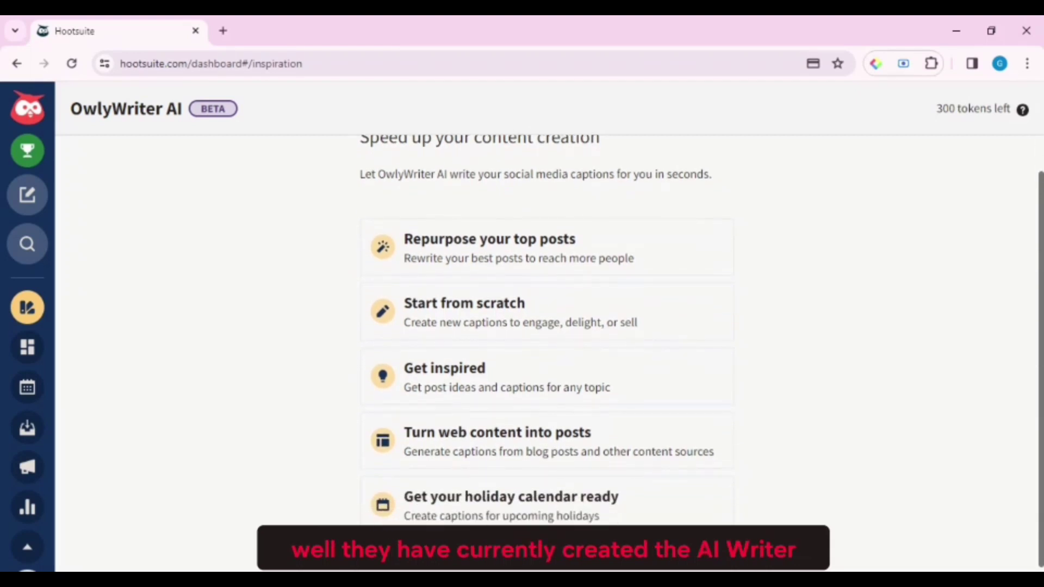
scroll(1040, 200, "down", 1)
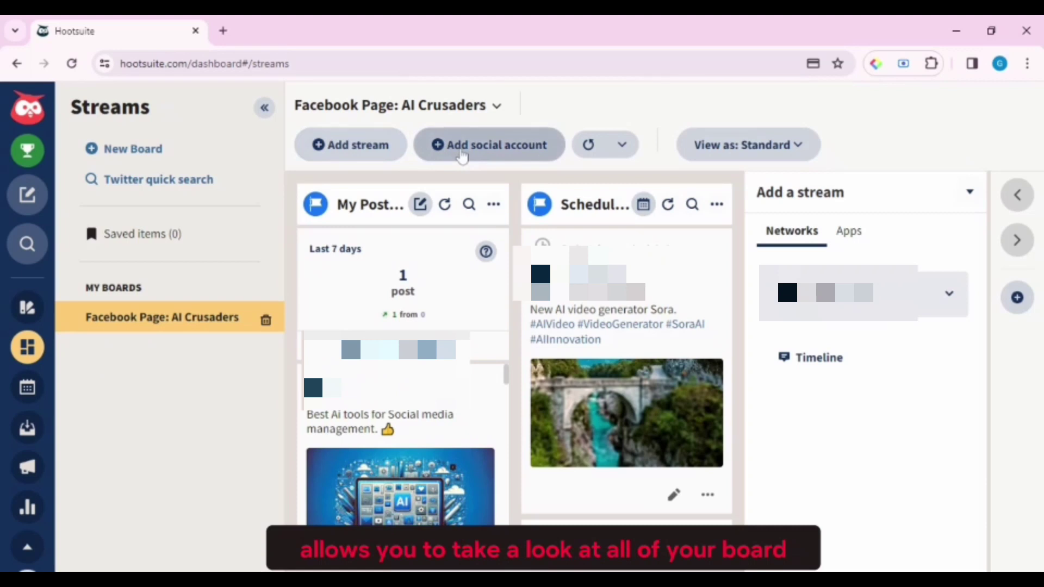
Check the Streams display density choices, then return to the Planner calendar
left_click(796, 152)
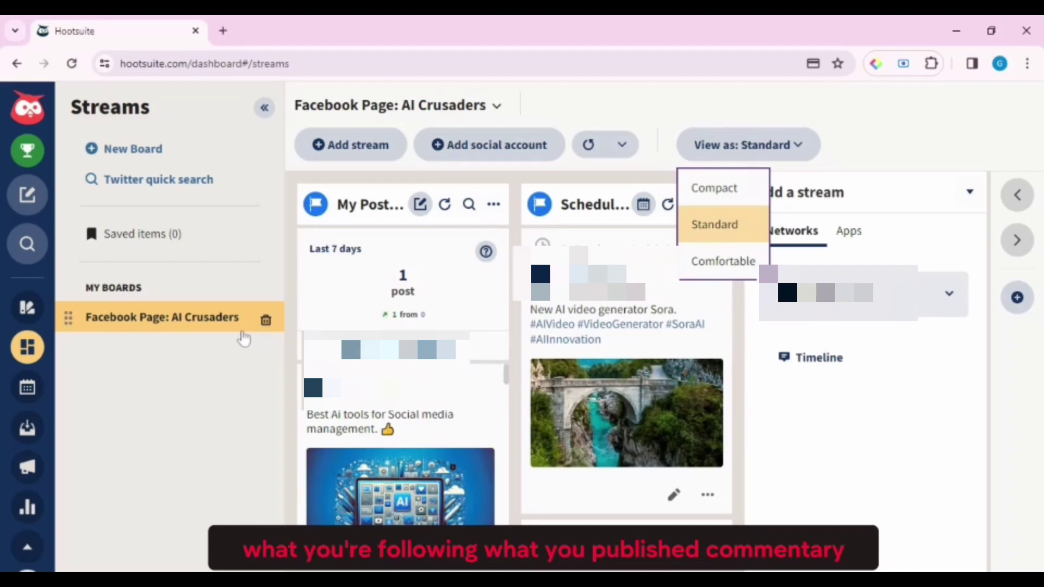
left_click(30, 395)
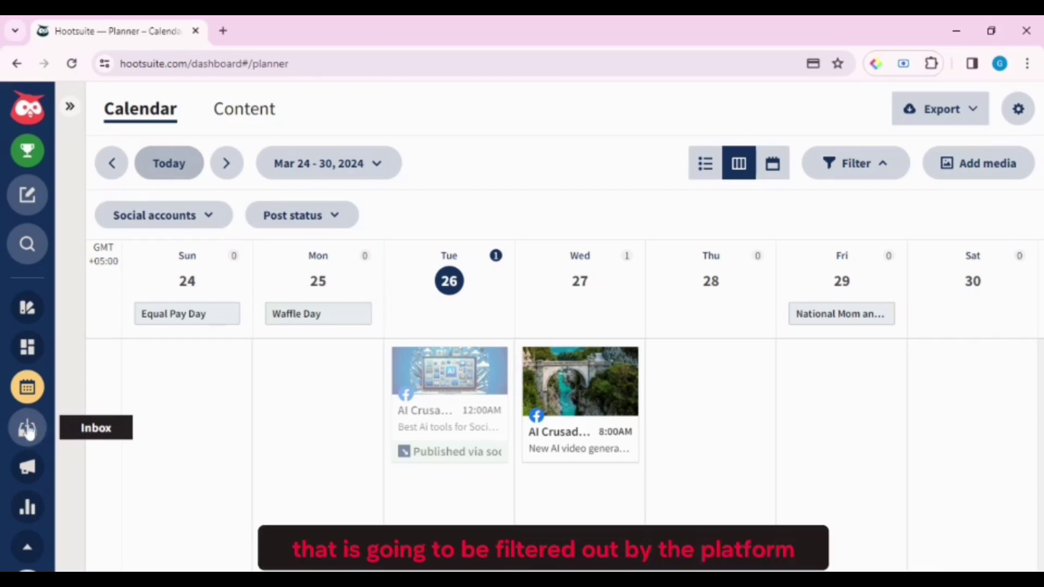
View the empty Inbox, dismiss its introduction, then go to Advertise's Facebook Boost page
left_click(30, 429)
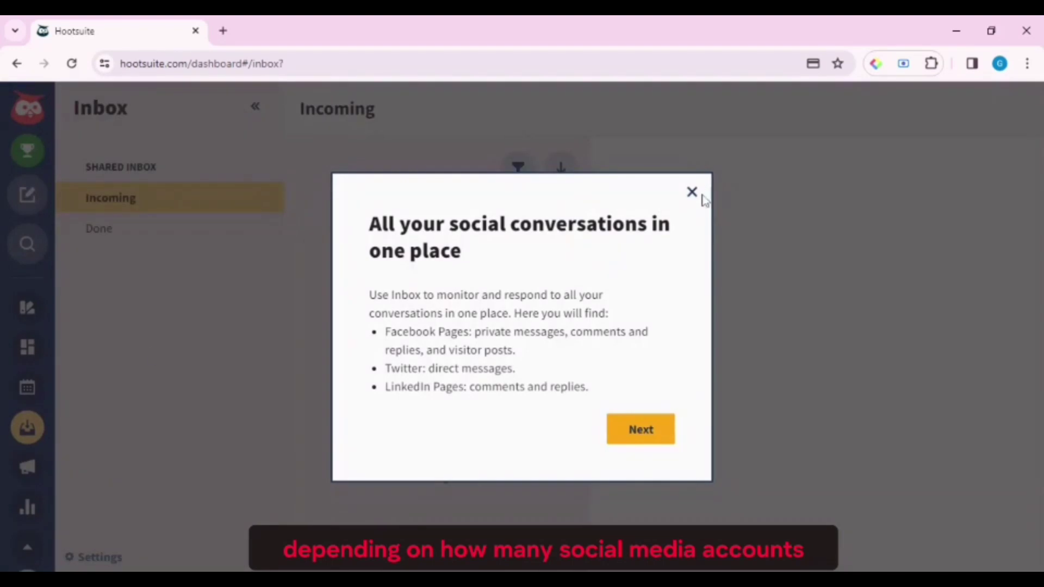
left_click(692, 193)
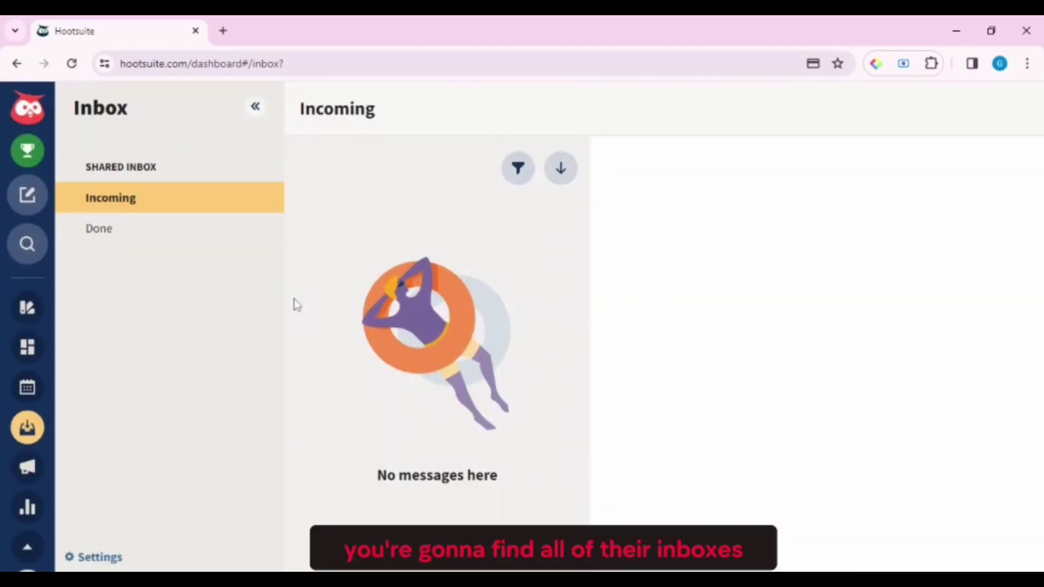
left_click(28, 469)
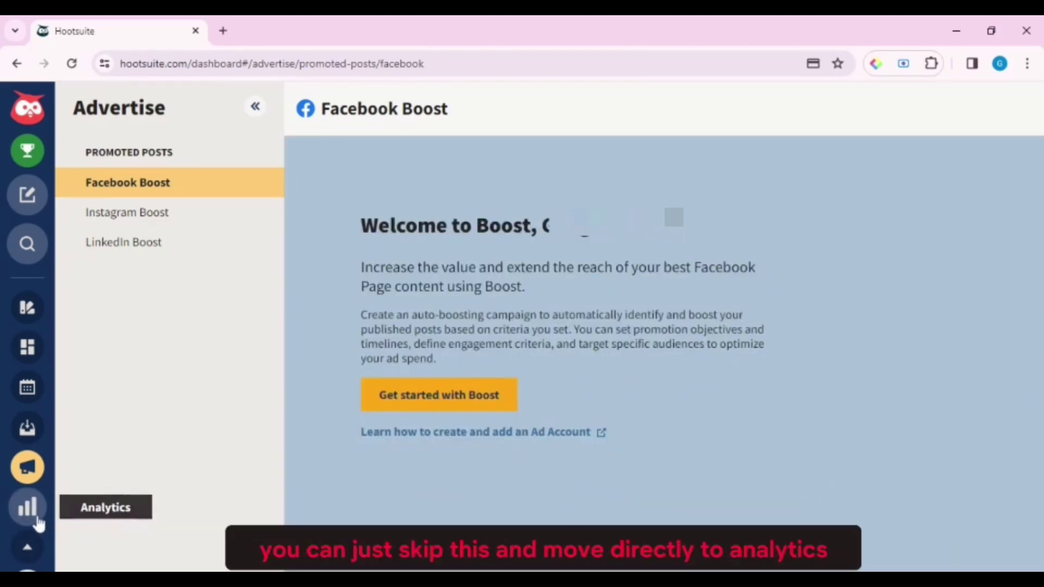
Browse the Analytics welcome page with its 5 Organic Reporting reports, then expand the sidebar's hidden sections
left_click(37, 521)
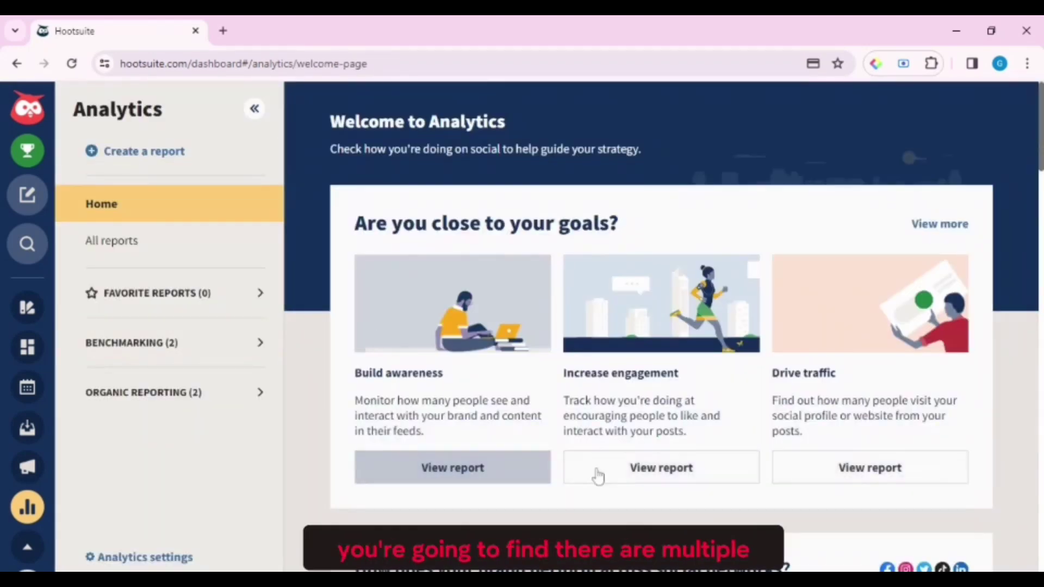
scroll(596, 476, "down", 8)
scroll(368, 353, "down", 5)
scroll(368, 353, "up", 15)
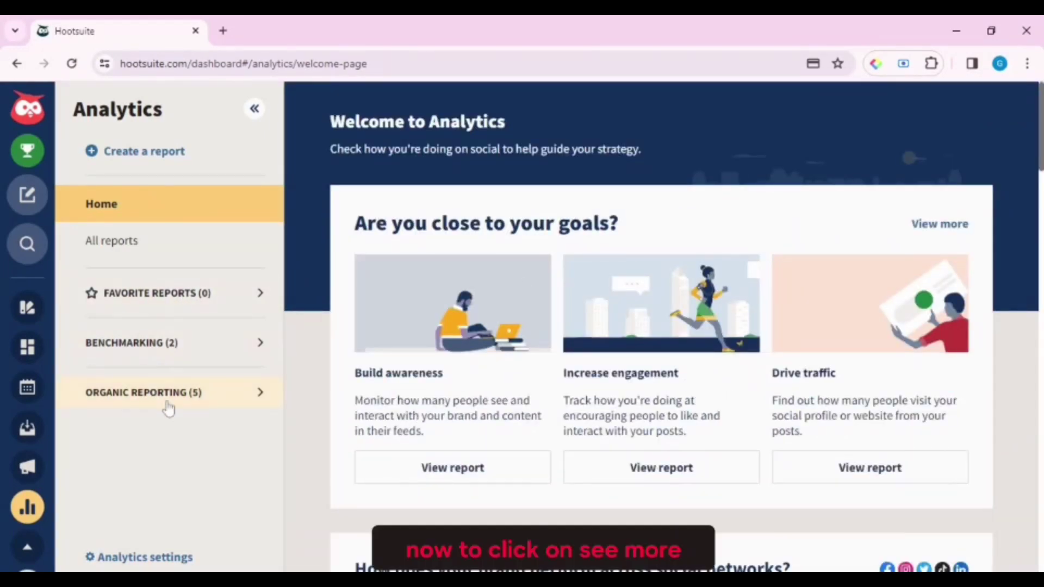
left_click(27, 546)
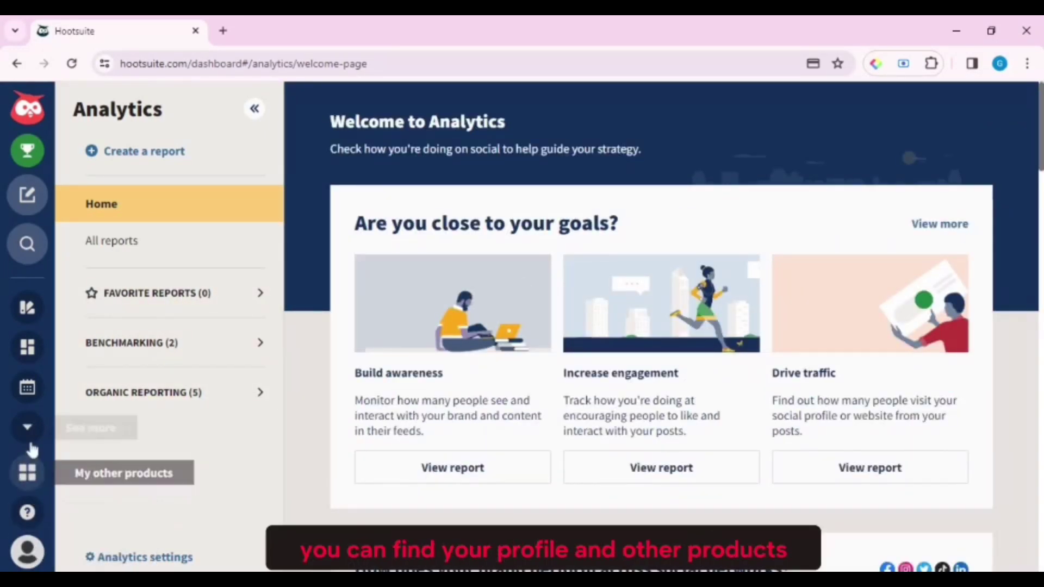